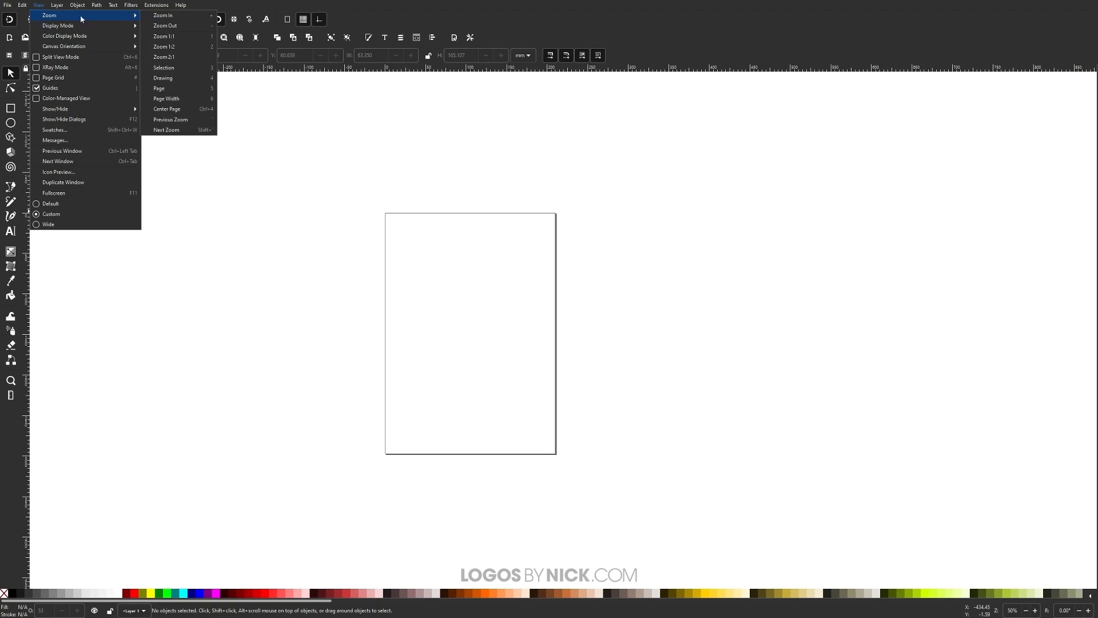
- Turn off snapping and open the Fill and Stroke settings
click(170, 38)
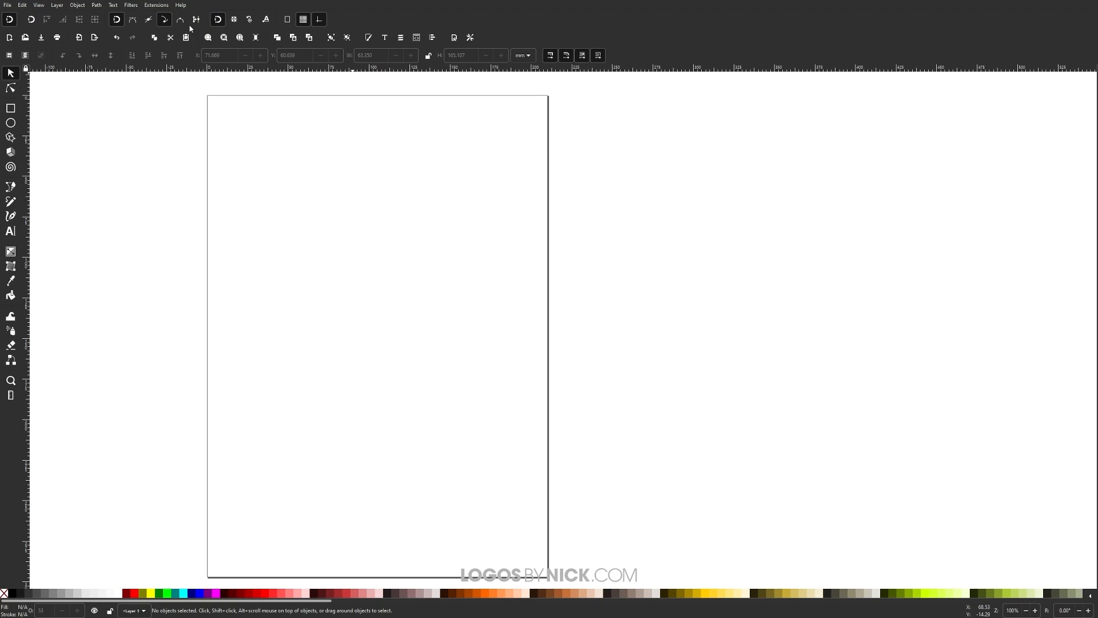
click(10, 20)
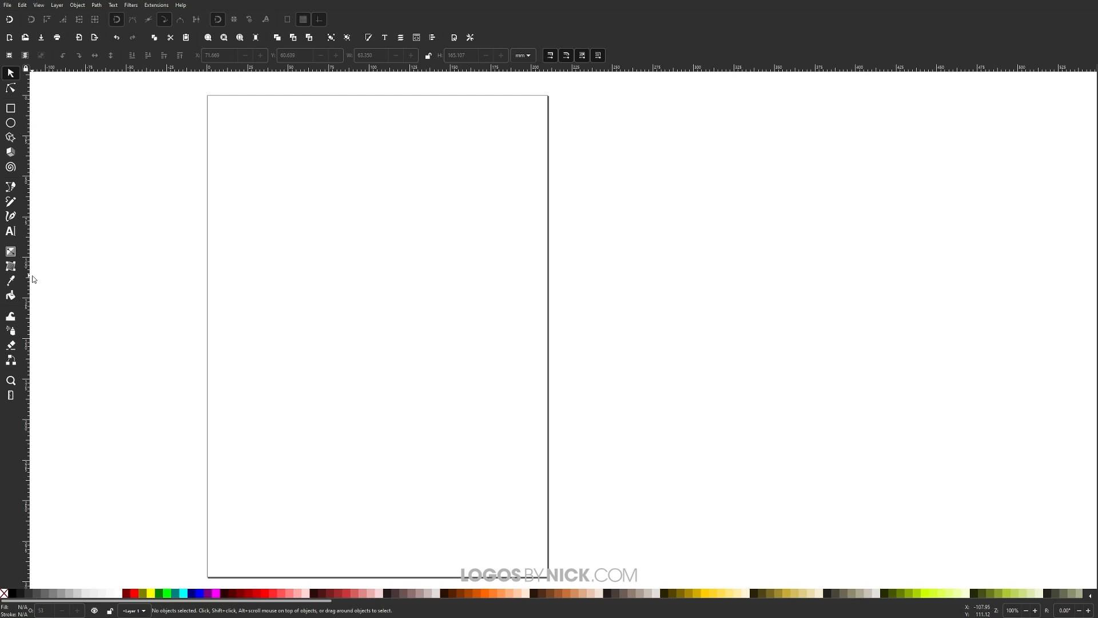
click(369, 38)
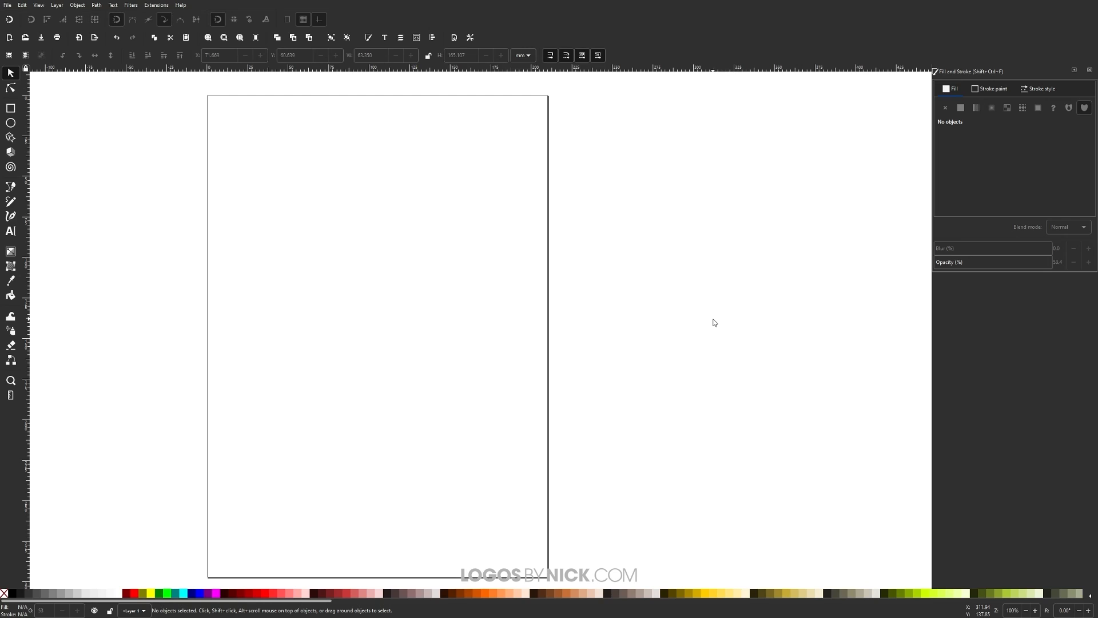
- Add a text object with the letter G near the middle of the page
click(11, 232)
click(324, 312)
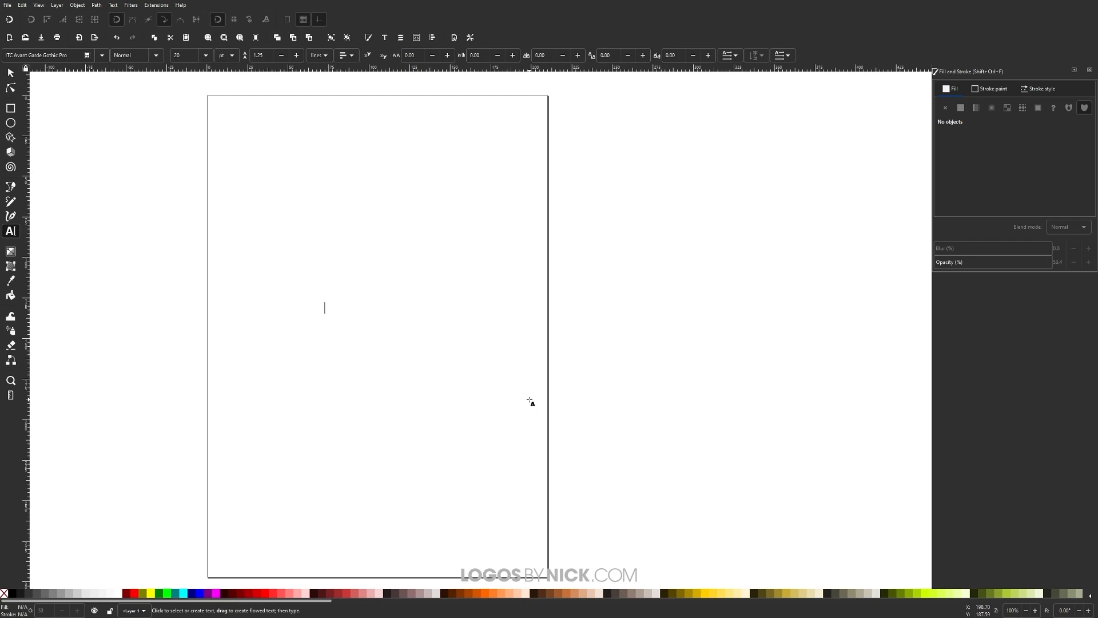
text(G)
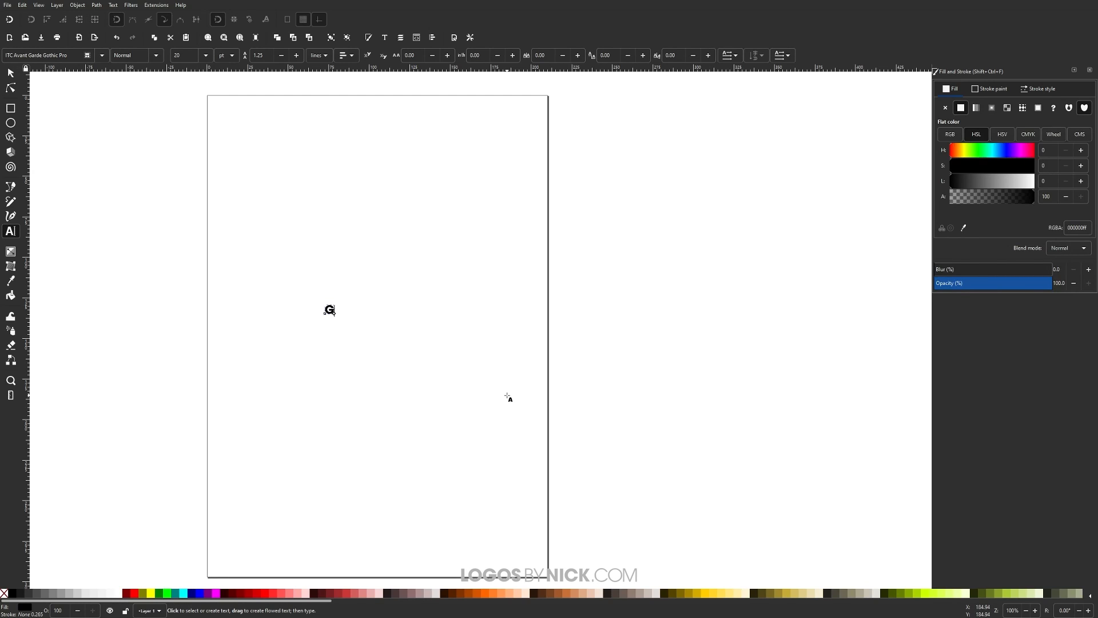
- Change the letter's font to League Gothic
click(387, 41)
click(479, 262)
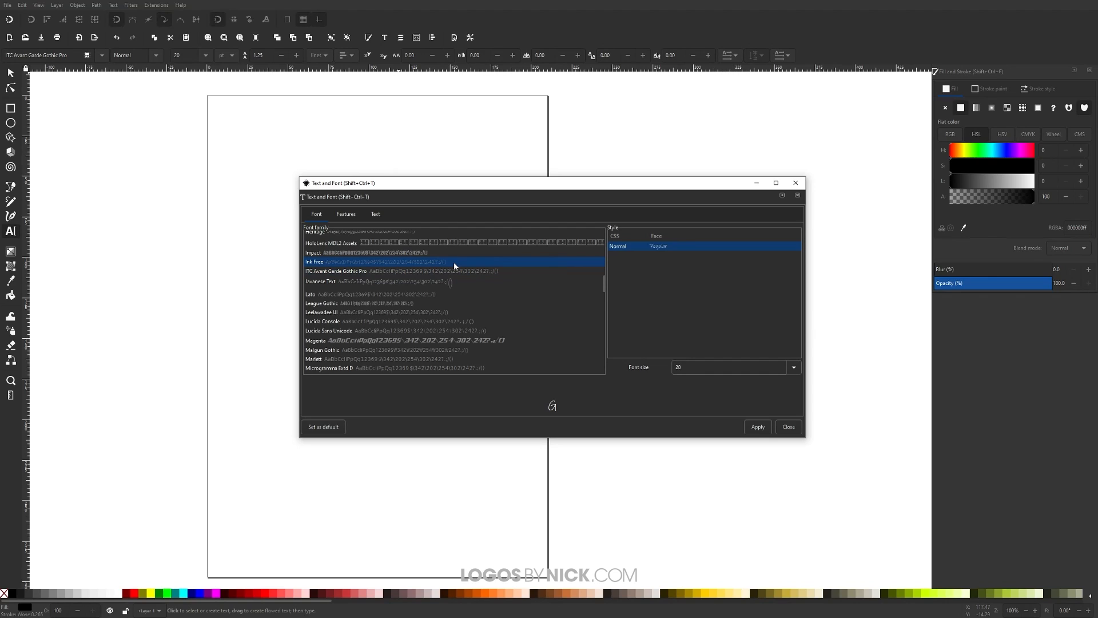
key(Home)
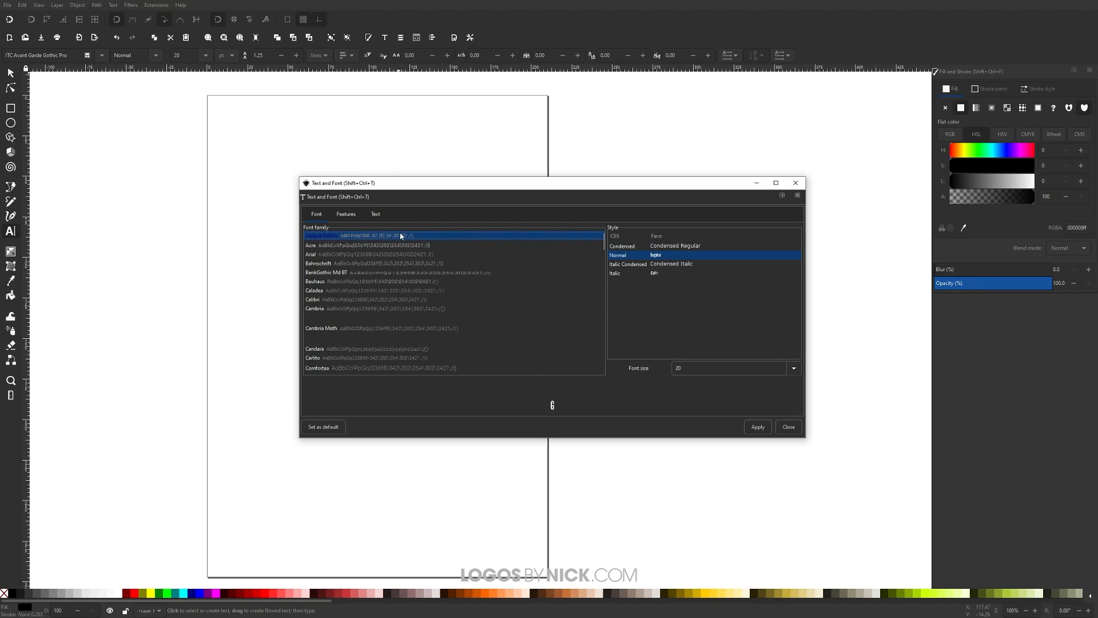
click(755, 429)
click(797, 183)
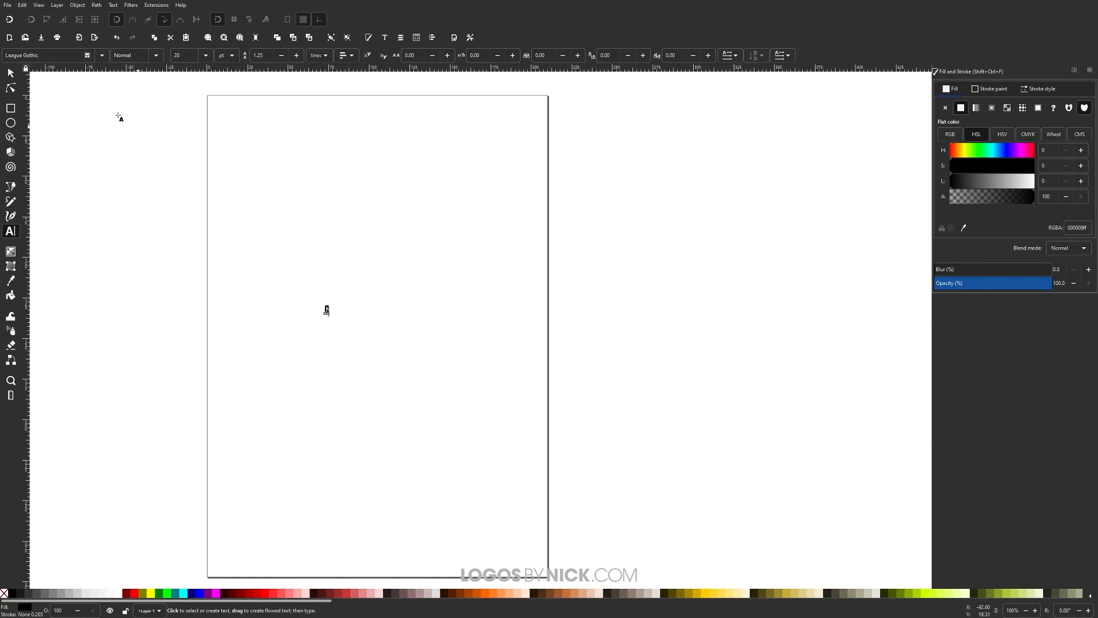
- Scale the letter G up to about 74 mm wide by 193 mm high and move it to the middle of the page
click(10, 72)
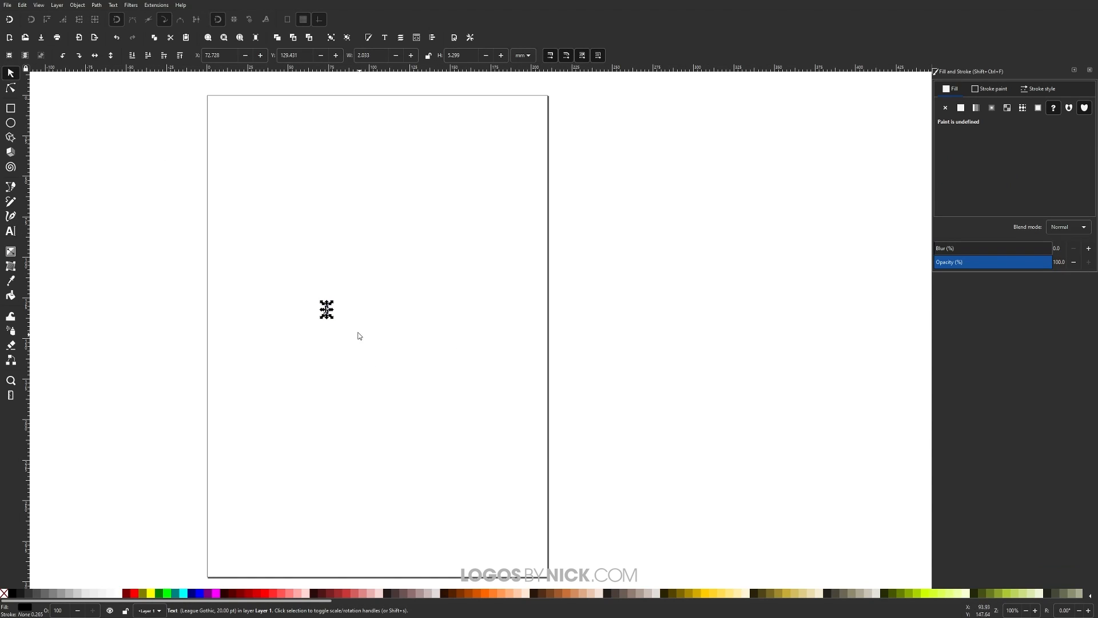
drag(328, 319, 369, 429)
key(ctrl+z)
drag(329, 312, 427, 573)
drag(395, 488, 394, 359)
mouse_move(421, 468)
mouse_down()
mouse_move(464, 528)
mouse_move(440, 518)
mouse_move(429, 412)
mouse_move(427, 446)
mouse_up()
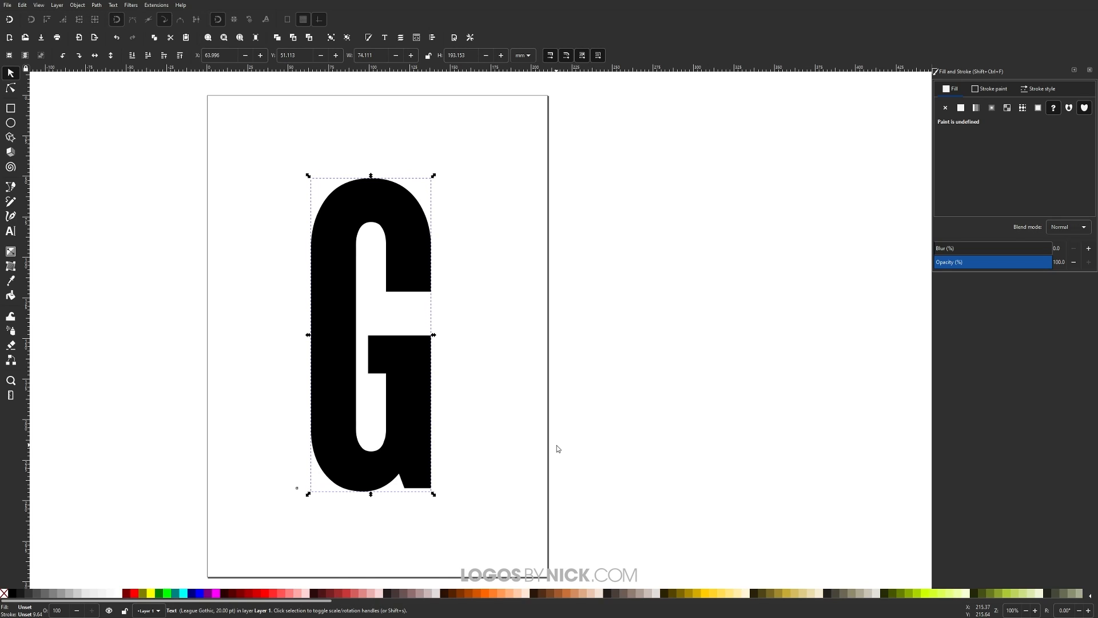
- Convert the G from text to an ungrouped path and lower its opacity to about 53%
click(96, 5)
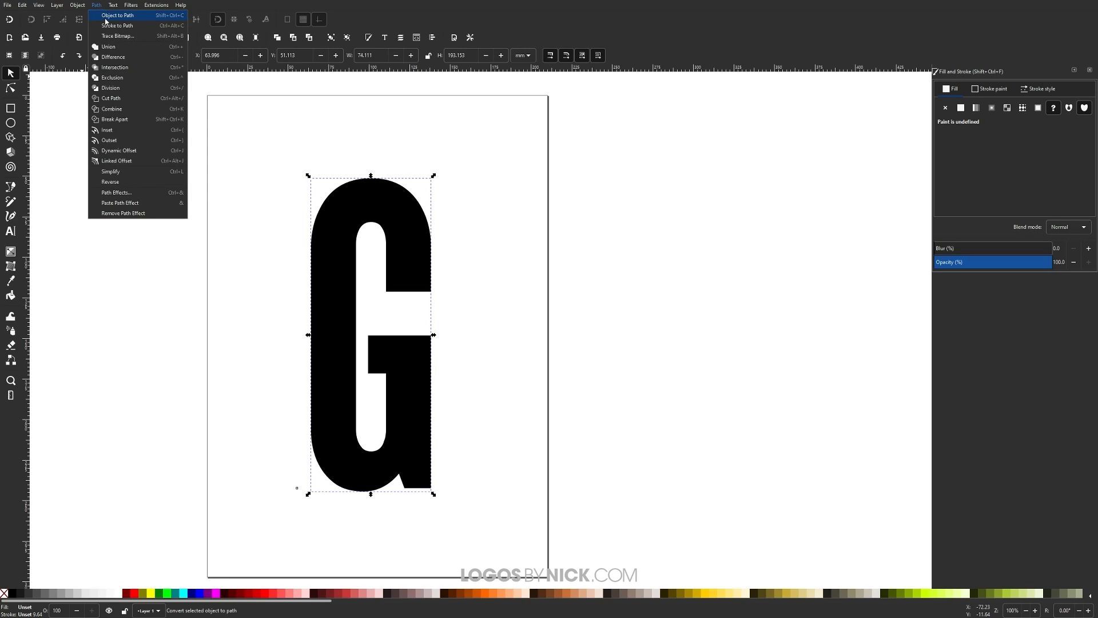
click(106, 18)
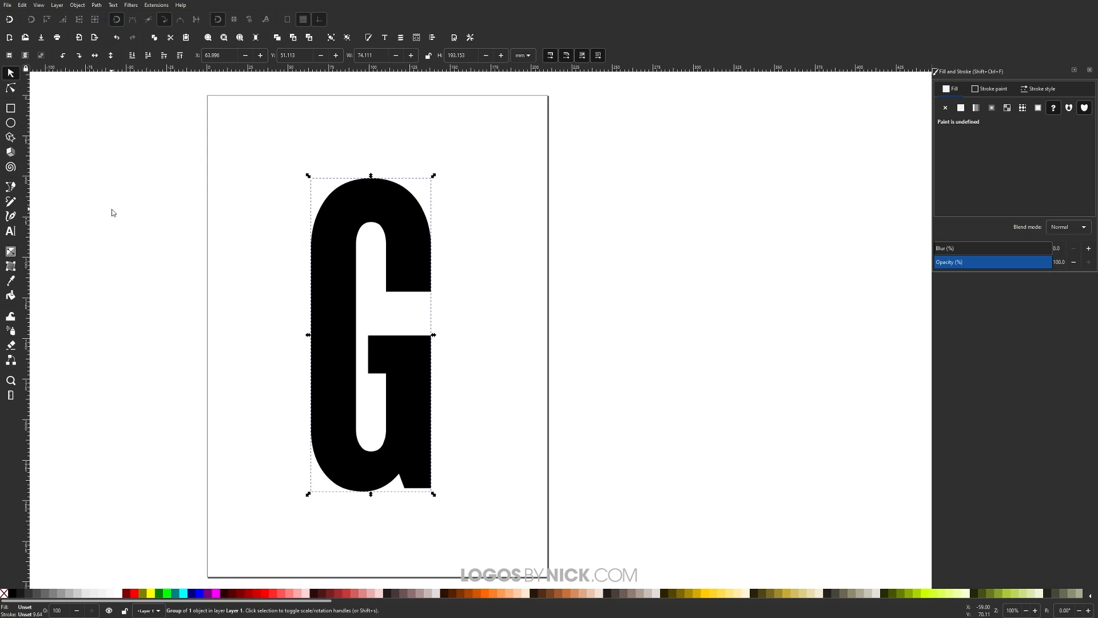
click(348, 38)
click(996, 263)
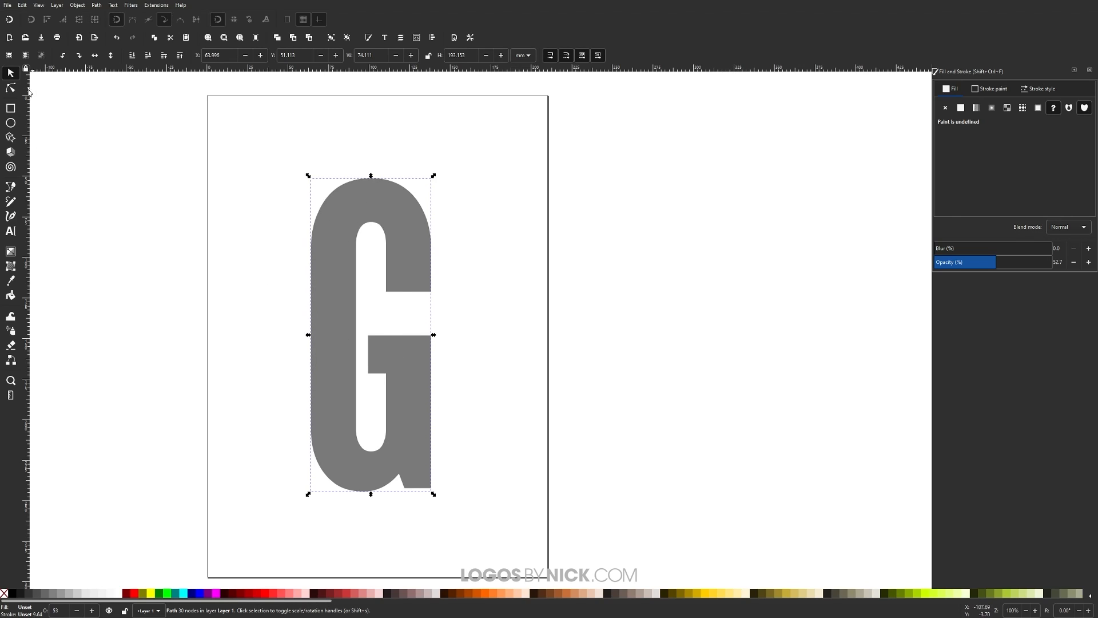
- Add four path nodes spaced along the straight outer left edge of the G
click(10, 89)
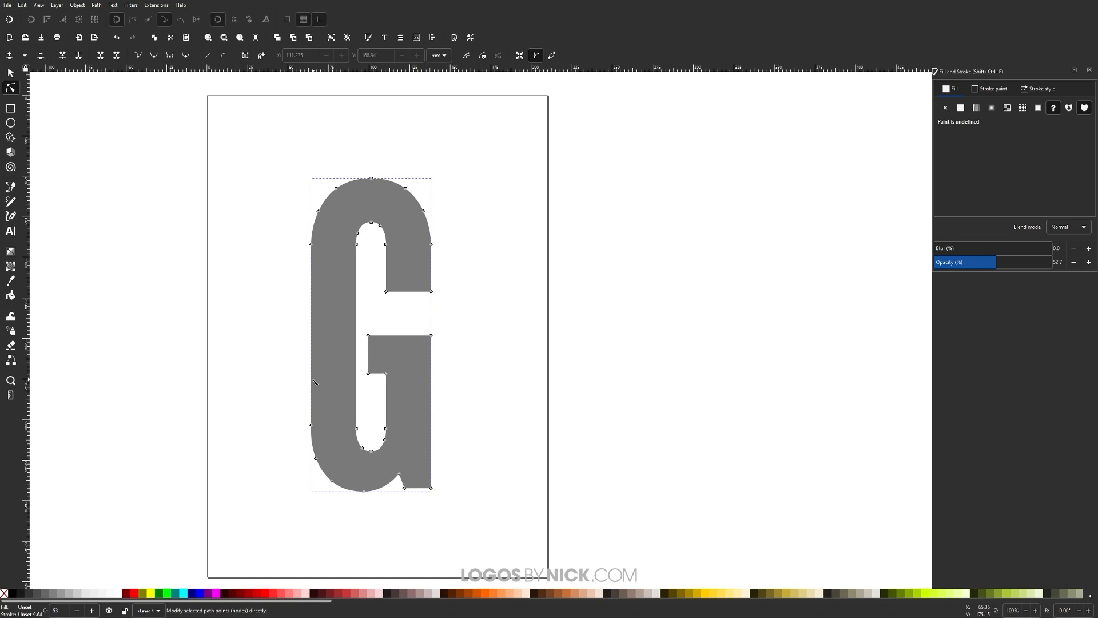
double_click(310, 399)
double_click(311, 362)
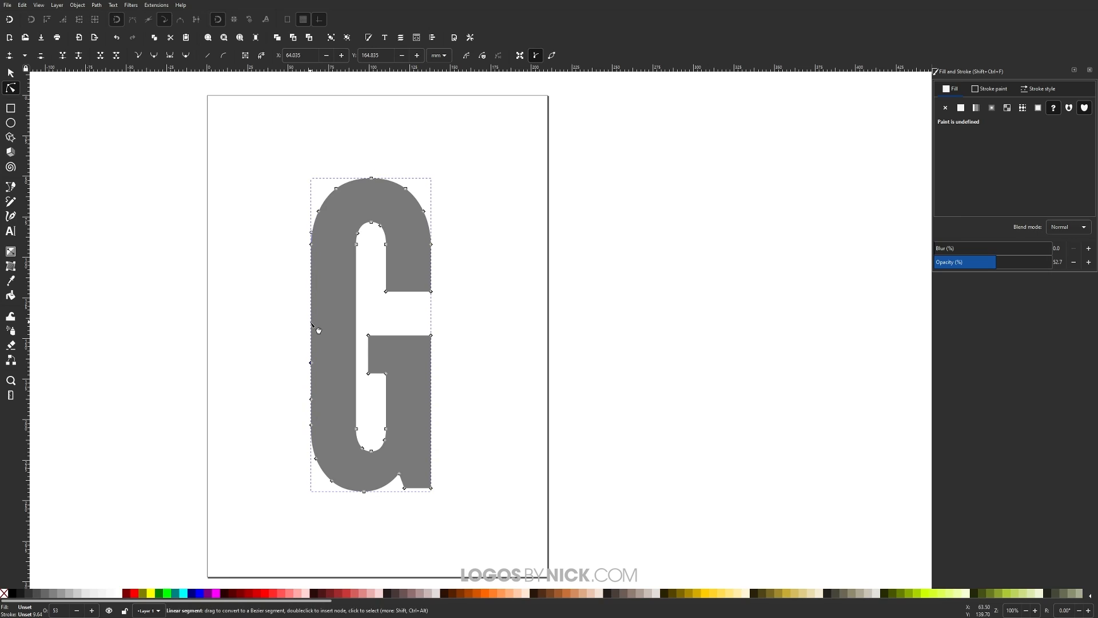
double_click(311, 323)
double_click(311, 279)
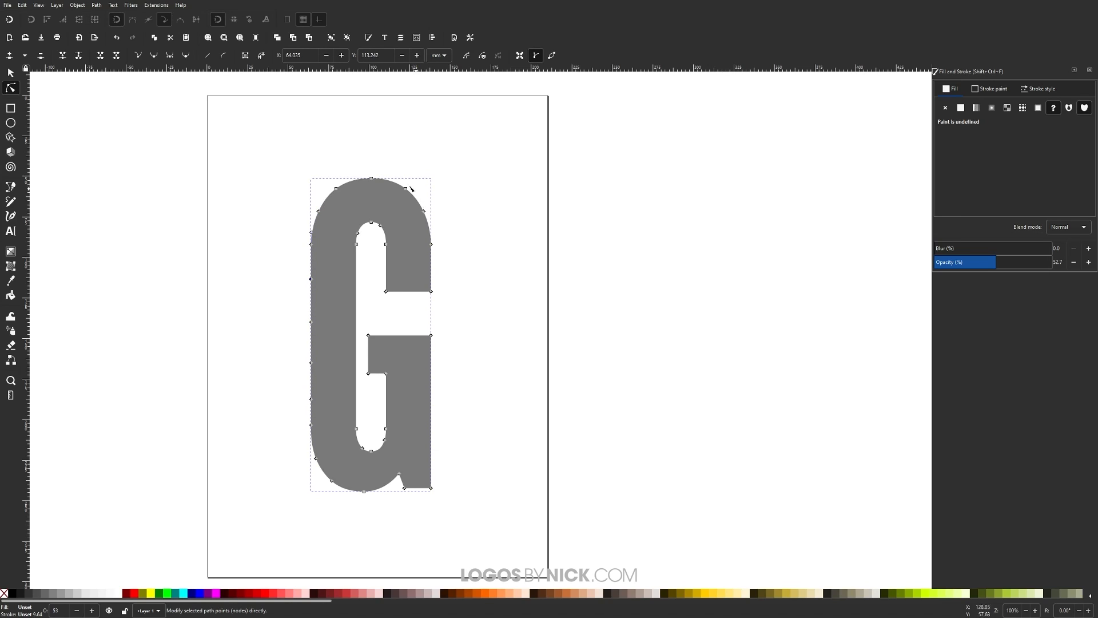
- Add five path nodes spaced along the straight inner left edge of the G
double_click(356, 264)
double_click(356, 306)
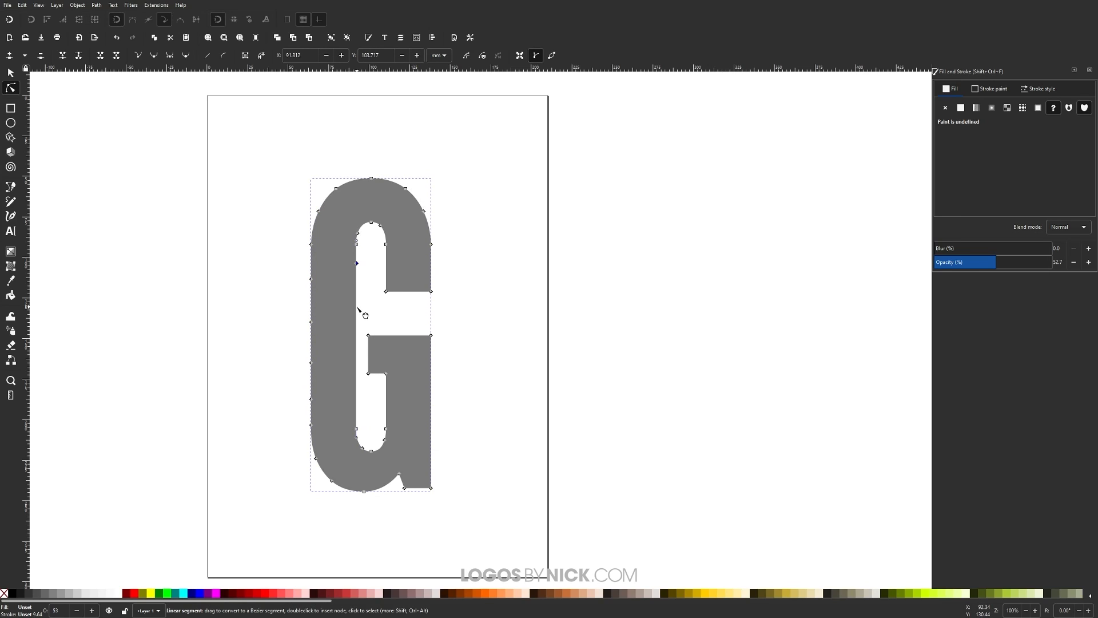
double_click(357, 346)
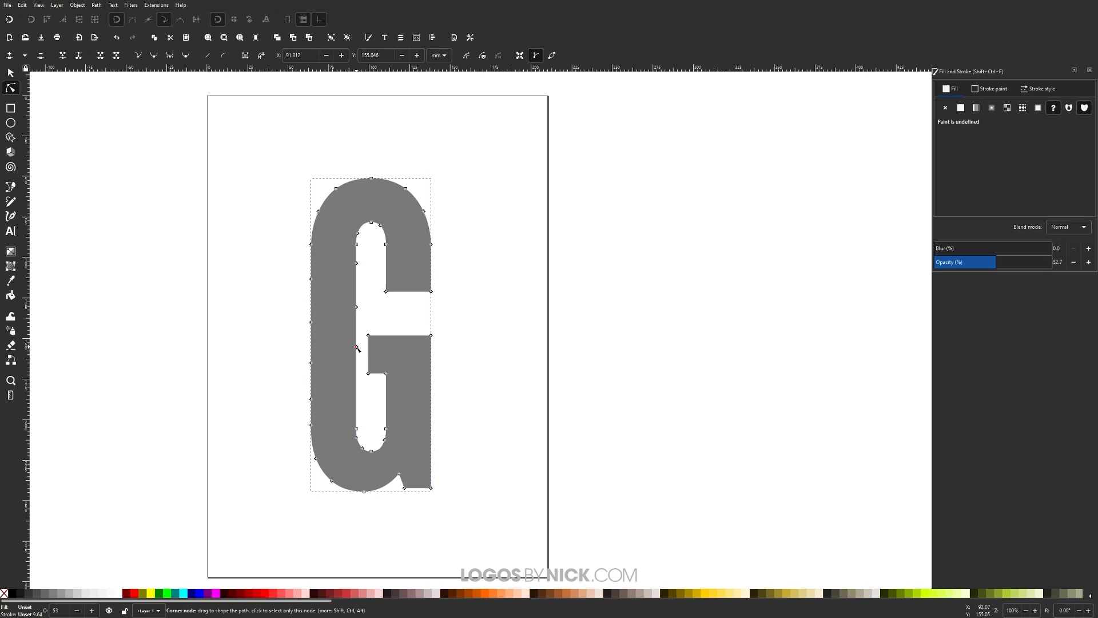
double_click(357, 378)
double_click(356, 400)
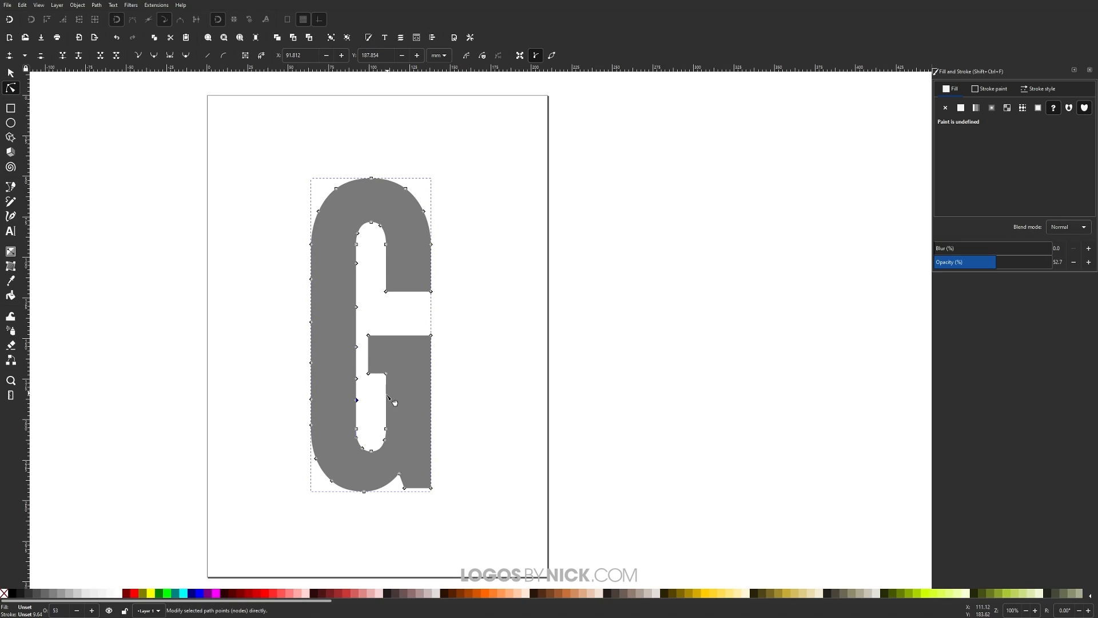
- Add one node on the lower counter's right edge and two nodes along the top edge of the G's crossbar
double_click(386, 395)
double_click(384, 335)
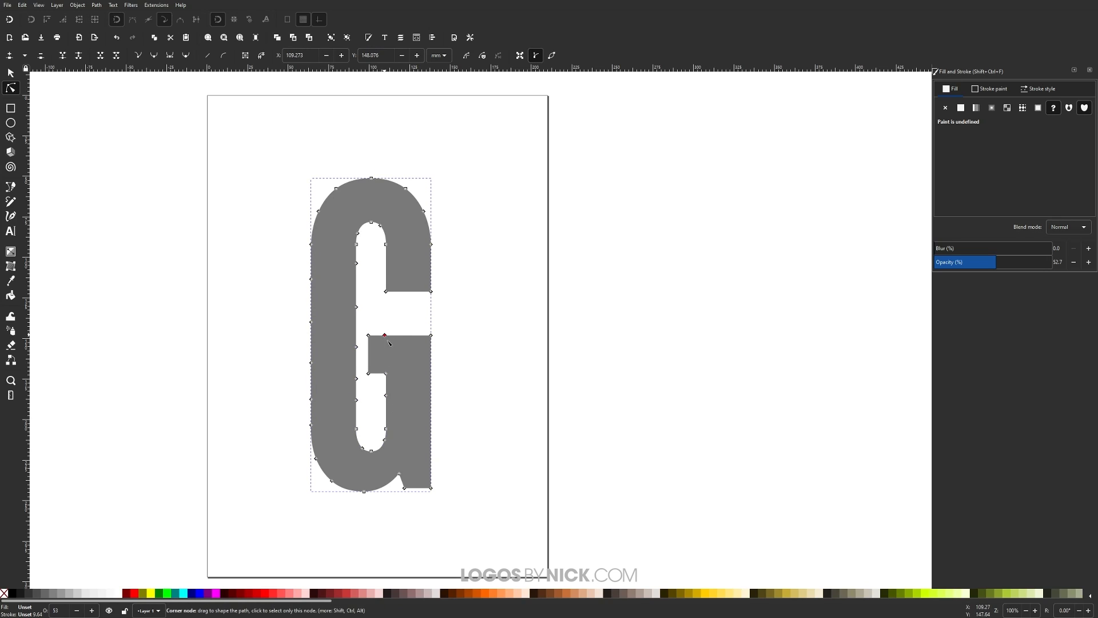
double_click(409, 335)
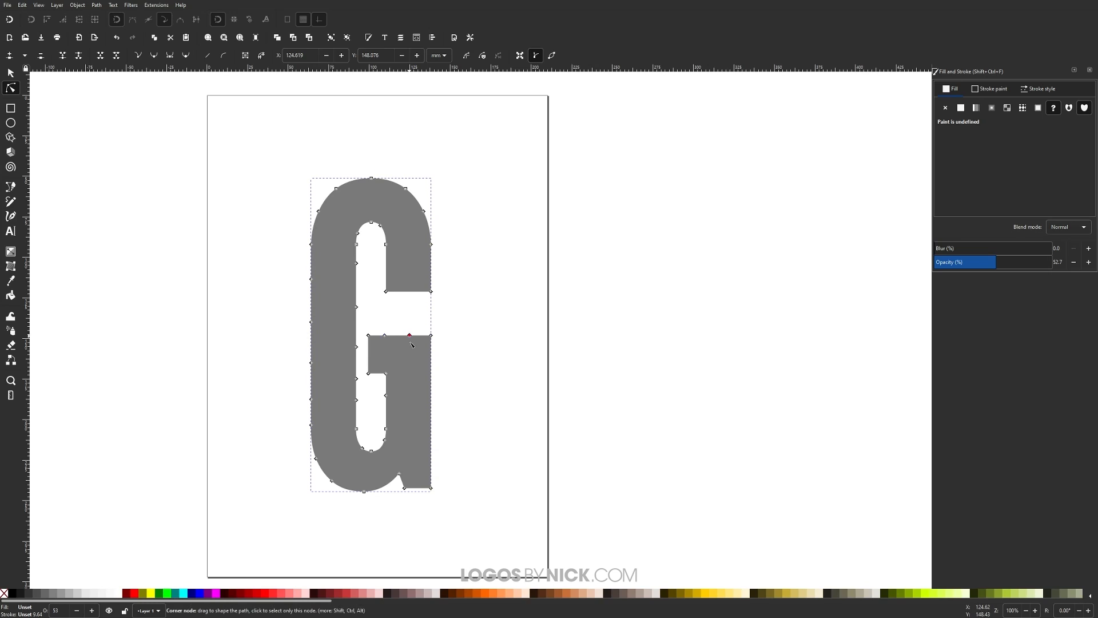
- Add three nodes along the G's lower outer right edge and one on the bottom edge of its foot
double_click(430, 363)
double_click(431, 394)
double_click(430, 435)
shift+click(430, 488)
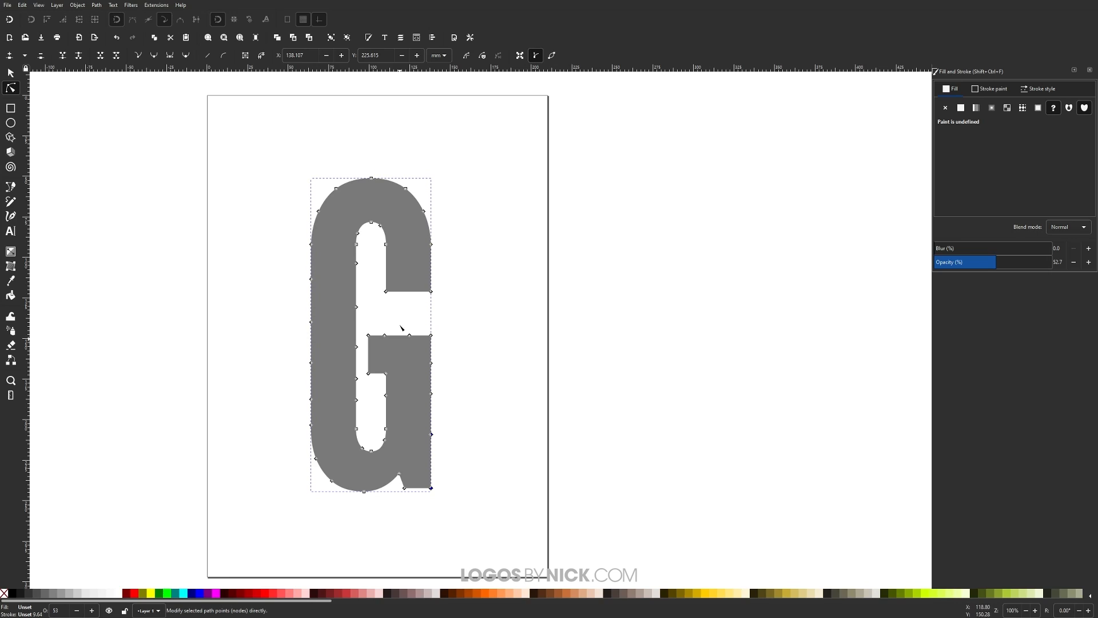
double_click(418, 488)
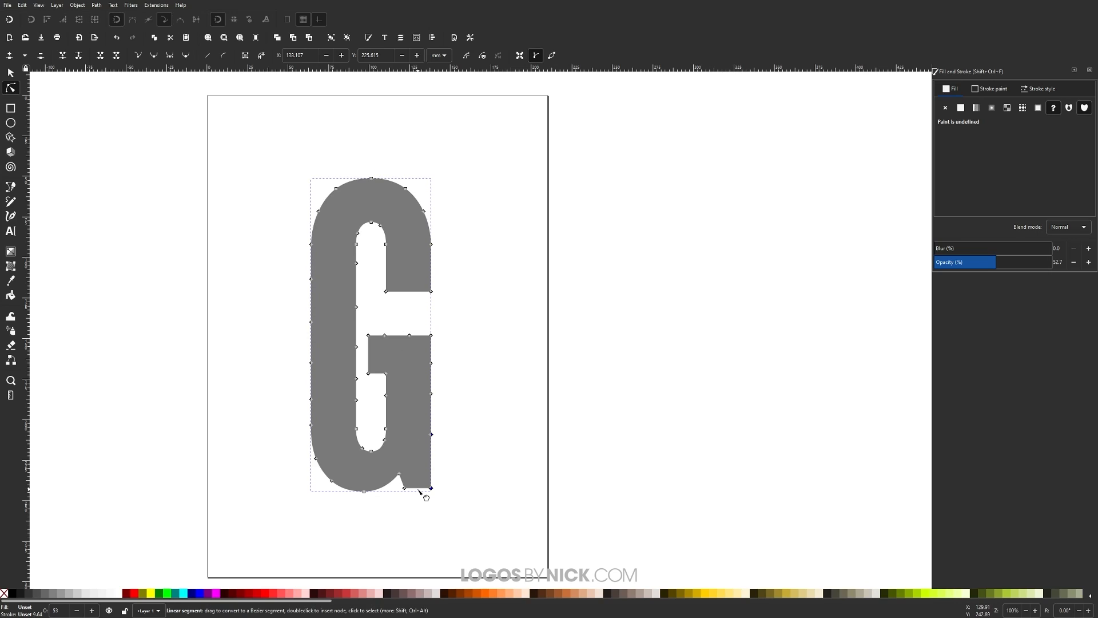
- Add one node each on the bottom, inner and outer edges of the G's upper arm, then leave node editing
double_click(410, 292)
double_click(385, 267)
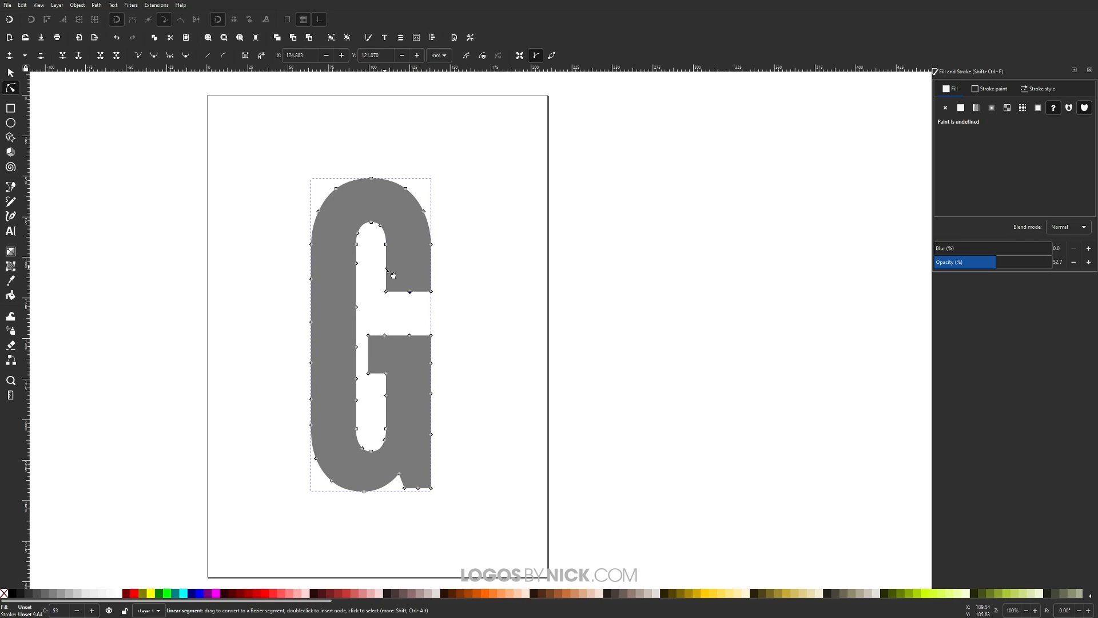
double_click(432, 264)
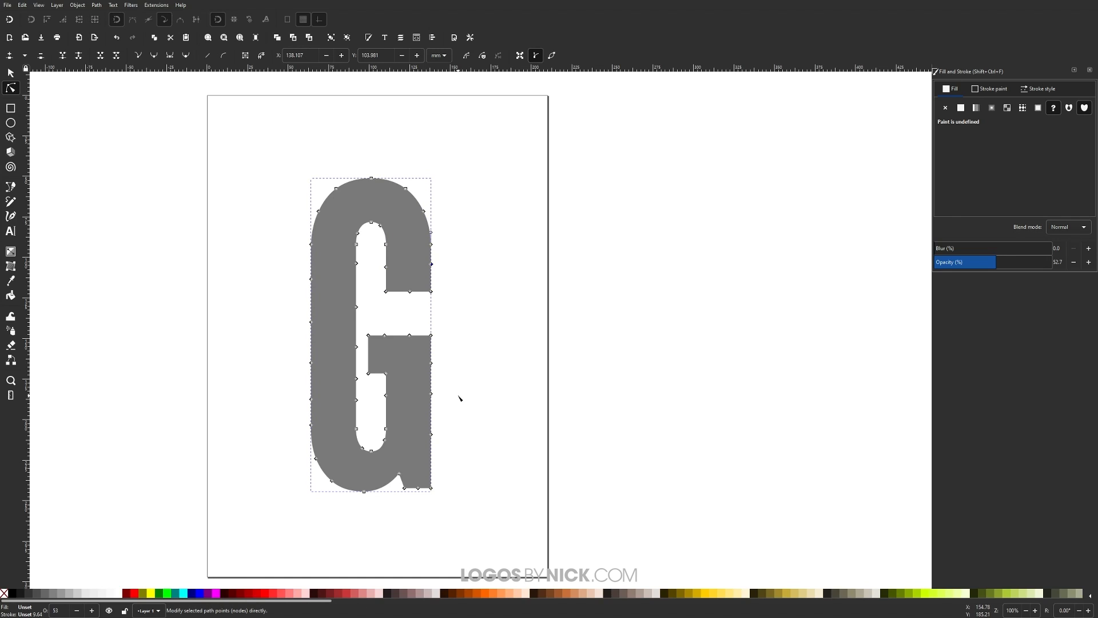
click(11, 72)
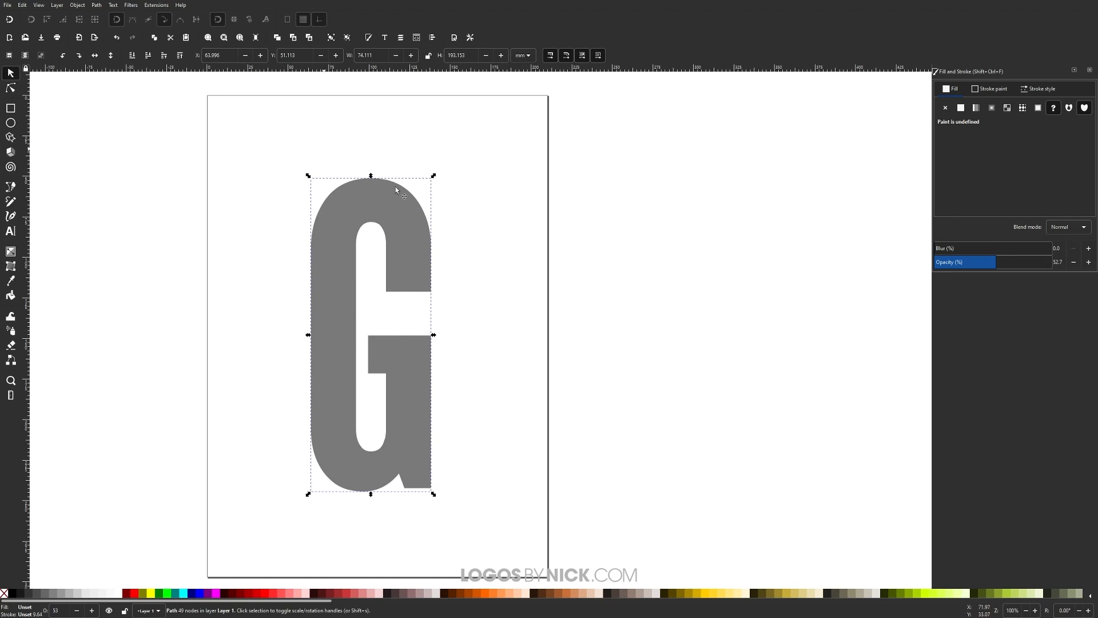
- Open the Jitter nodes extension for the G and turn on its live preview
click(157, 5)
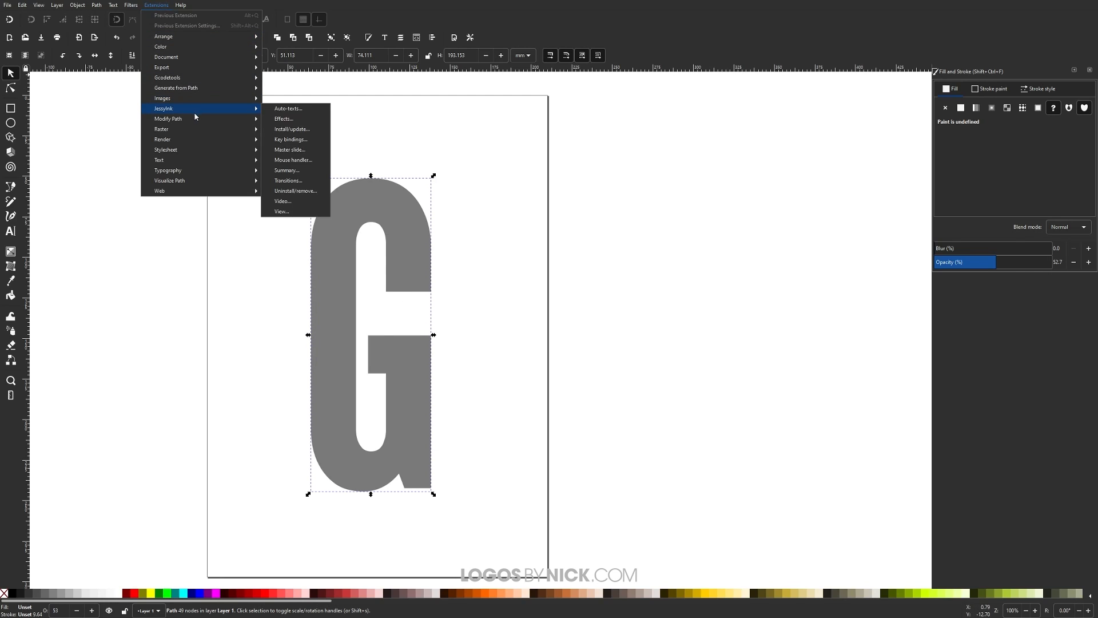
mouse_move(194, 119)
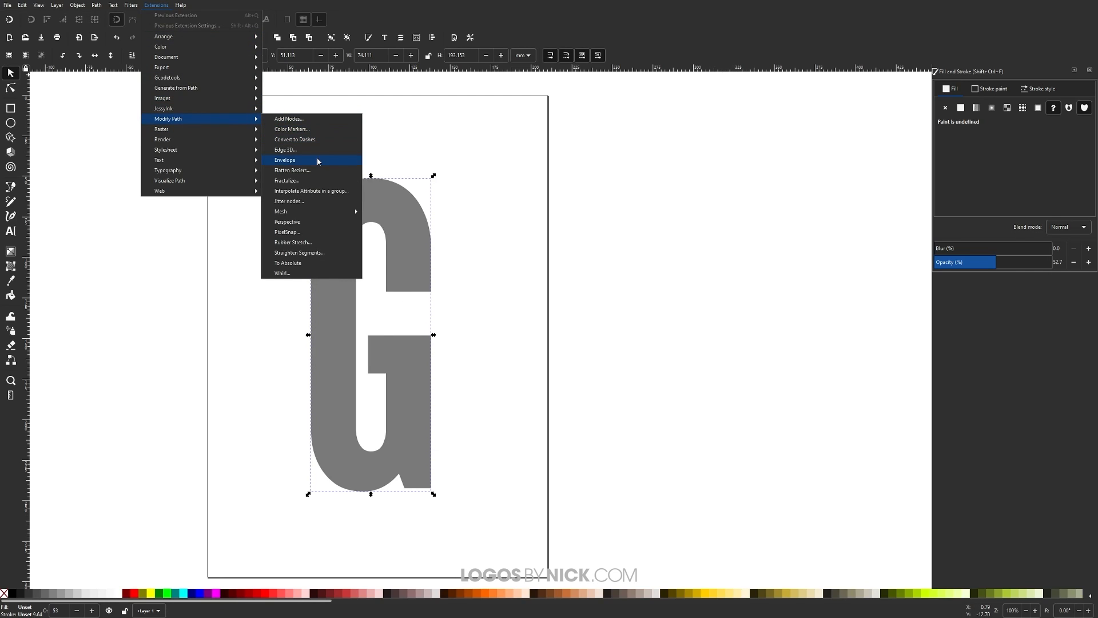
click(298, 201)
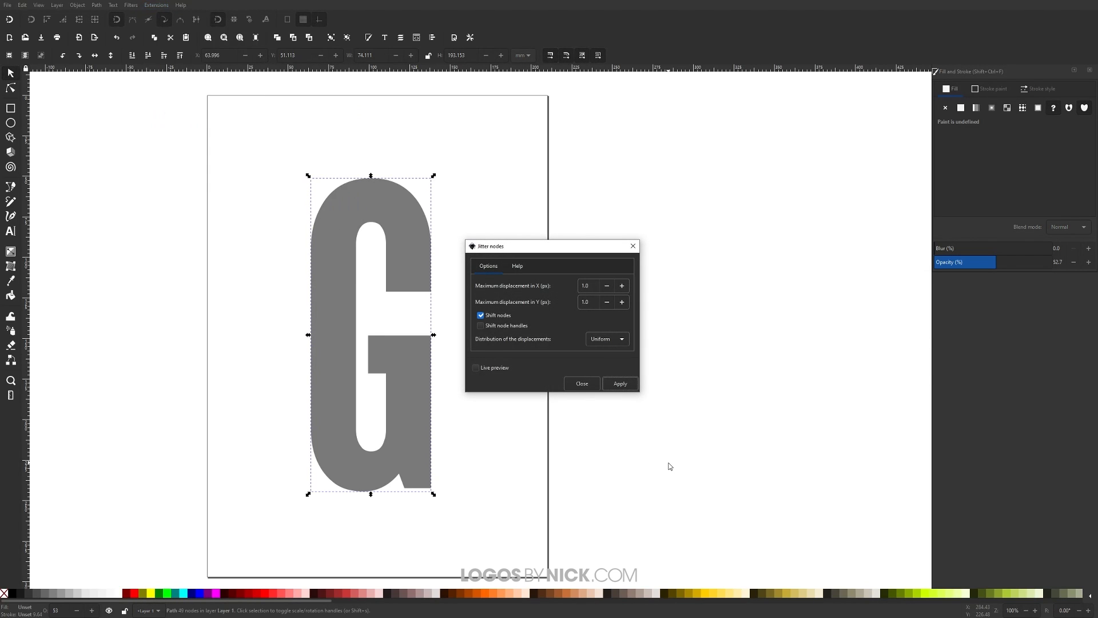
drag(567, 245, 584, 228)
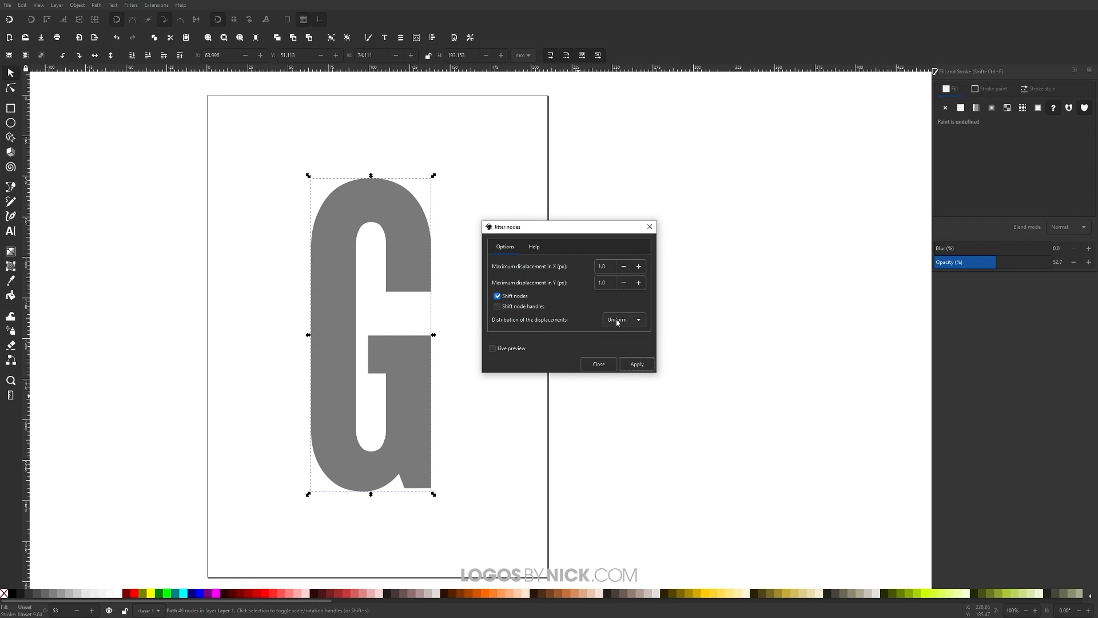
click(495, 350)
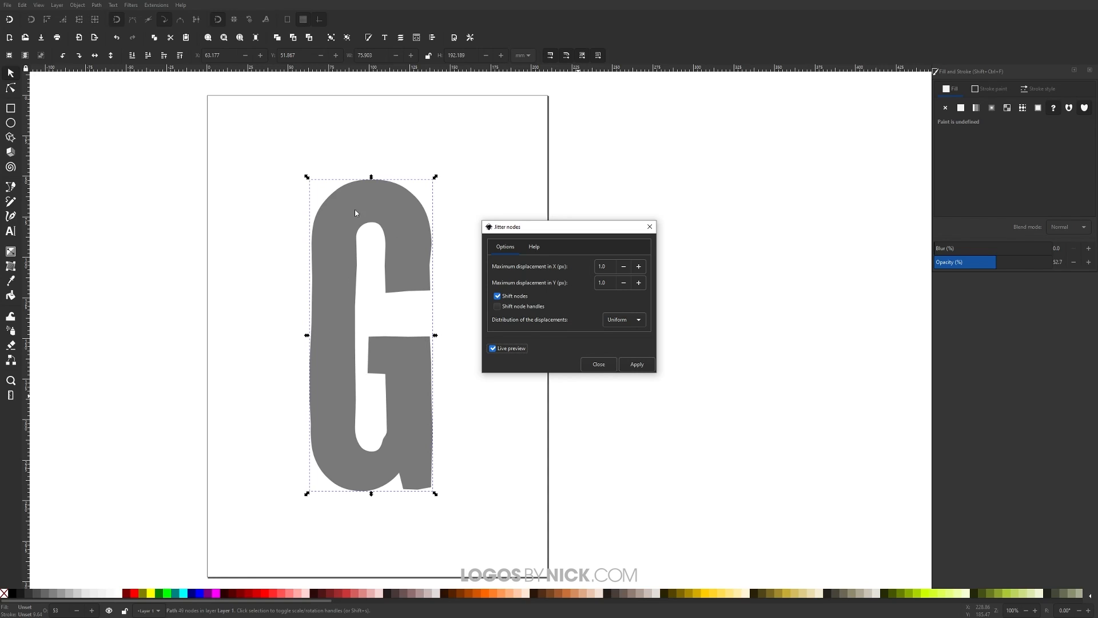
- Try a maximum X displacement of 10 px for the node jitter
drag(612, 266, 591, 265)
text(1.0)
click(607, 282)
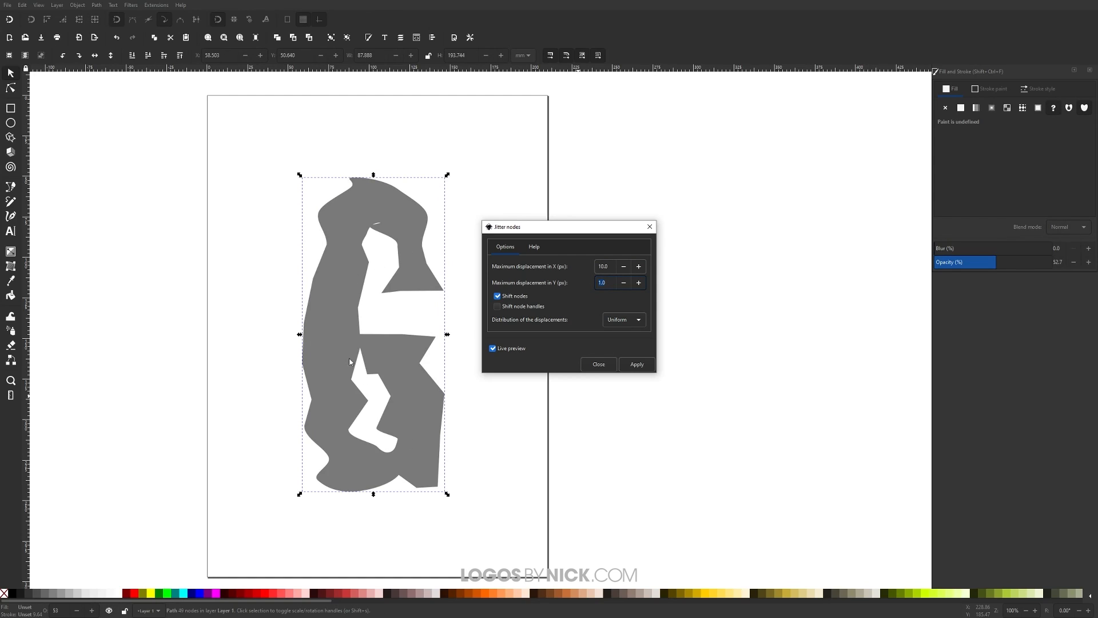
- Set the maximum X and Y displacements to 1 px and apply the node jitter to the G
key(shift+Tab)
text(1.0)
click(609, 281)
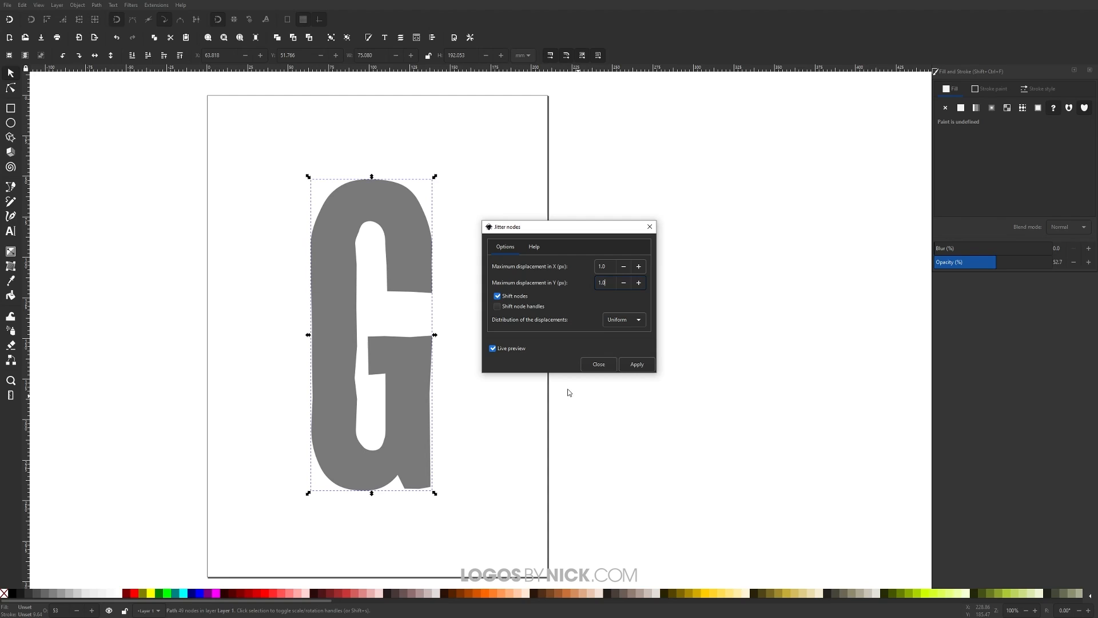
click(636, 370)
click(650, 226)
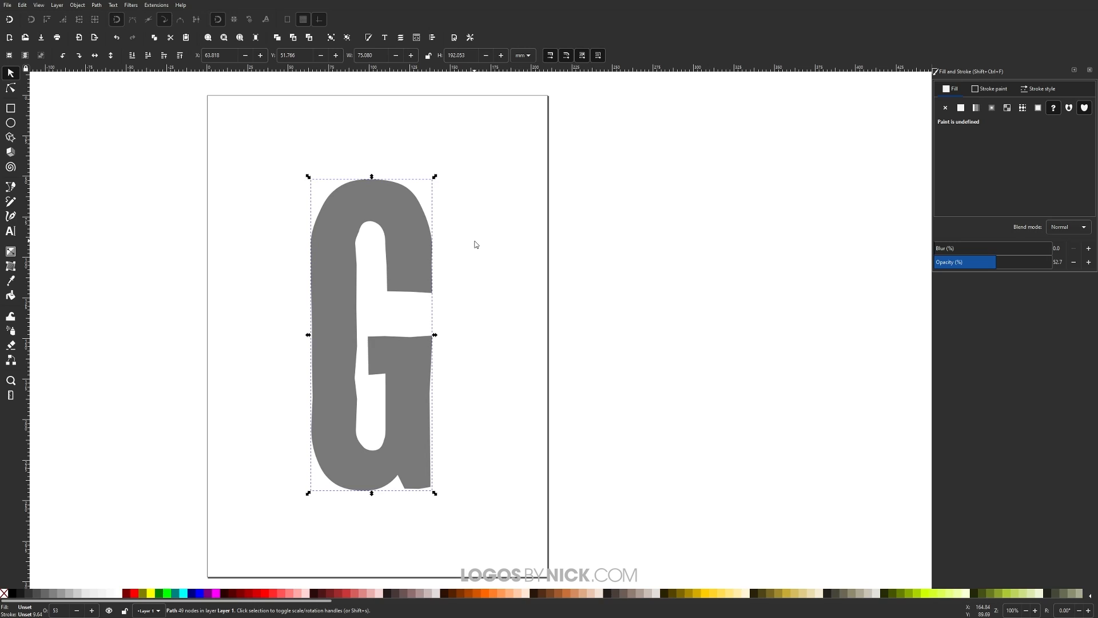
- Duplicate the grey G in place and fill the copy with green (00FF00)
right_click(364, 202)
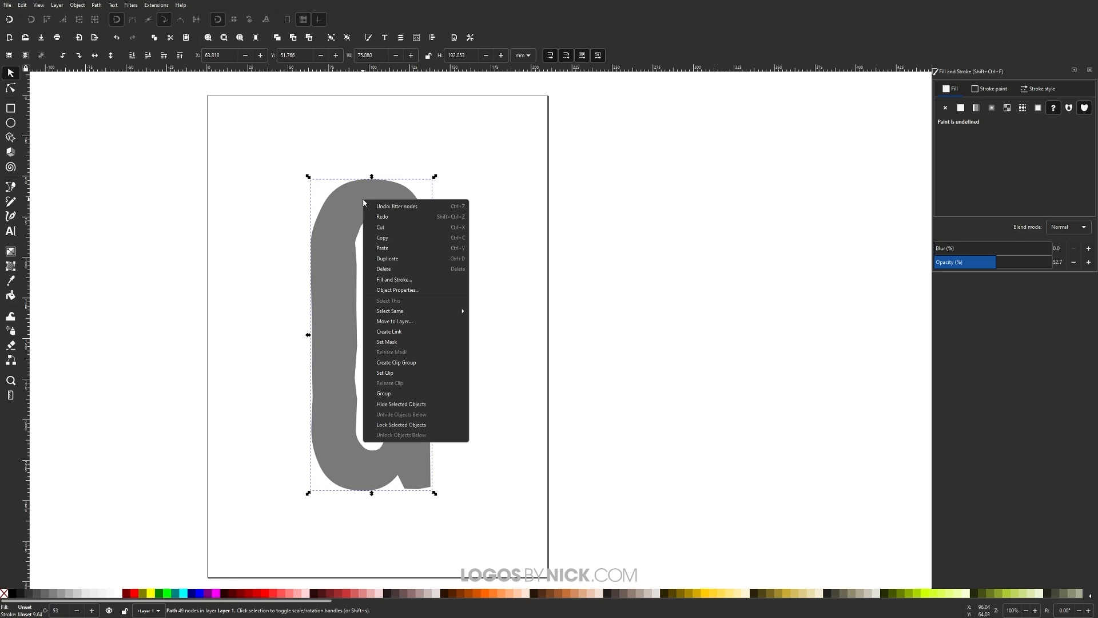
click(371, 259)
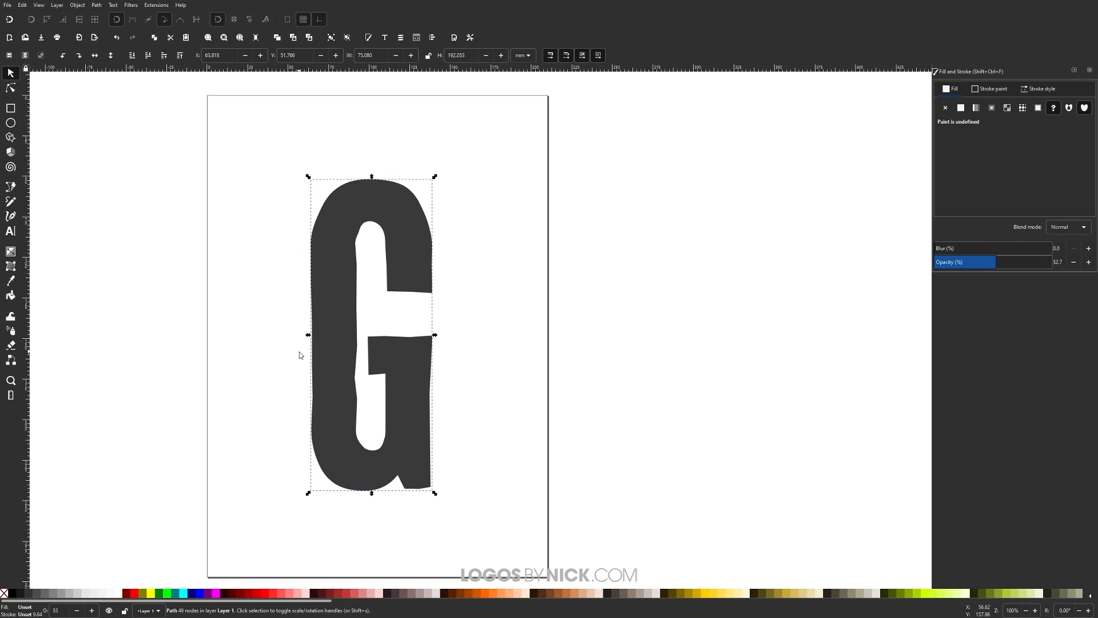
click(168, 593)
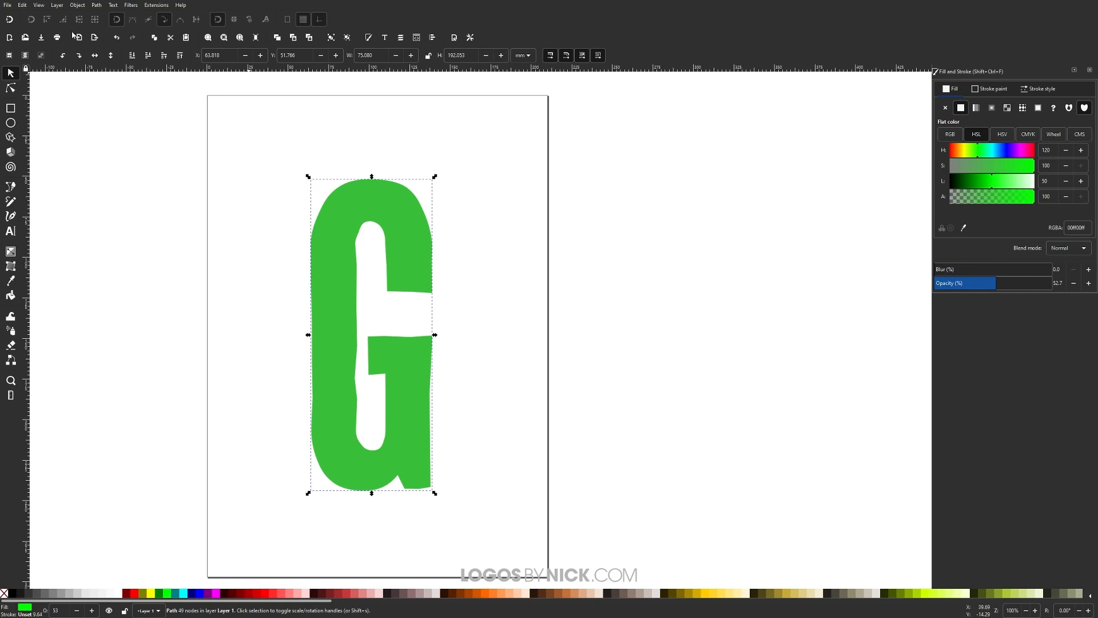
- Simplify the green G and shrink it inward with a dynamic offset to about 59 mm wide and 177 mm high
click(97, 5)
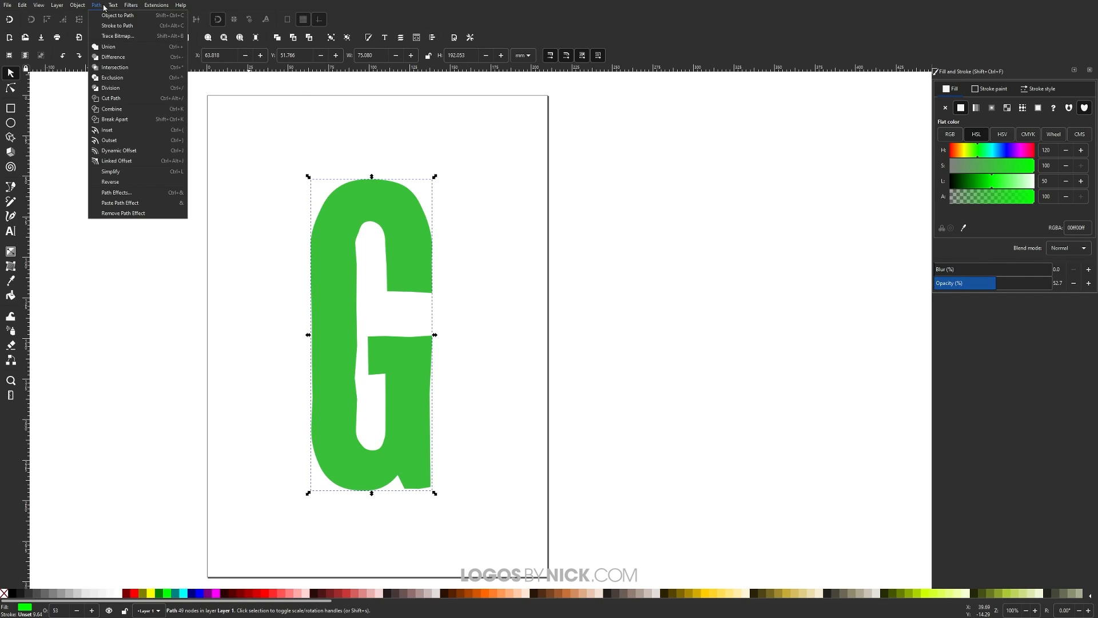
click(116, 173)
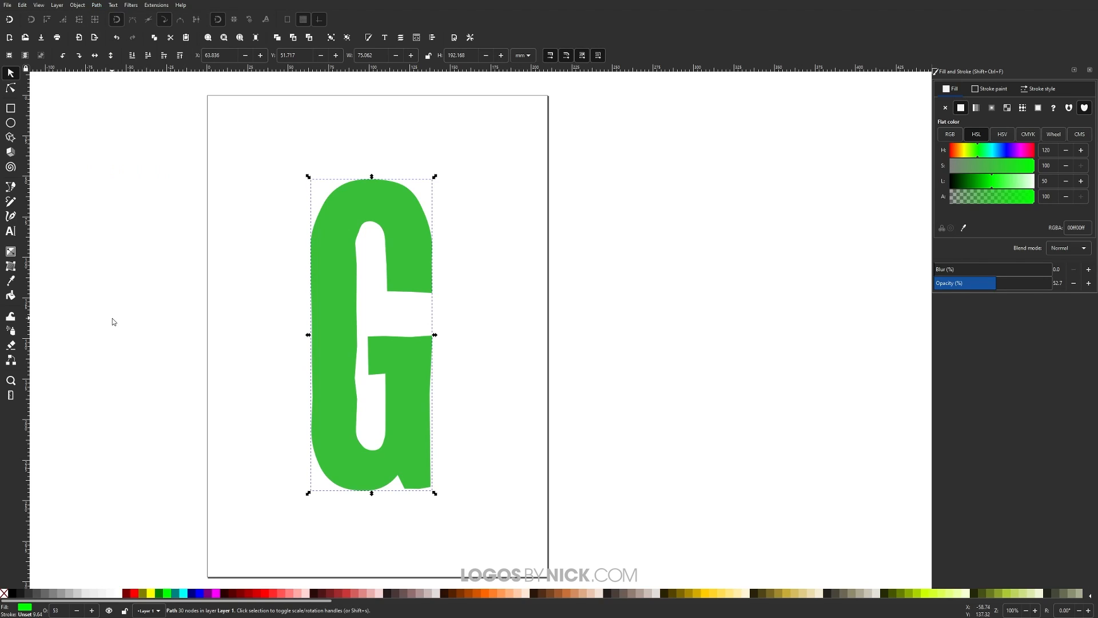
click(97, 6)
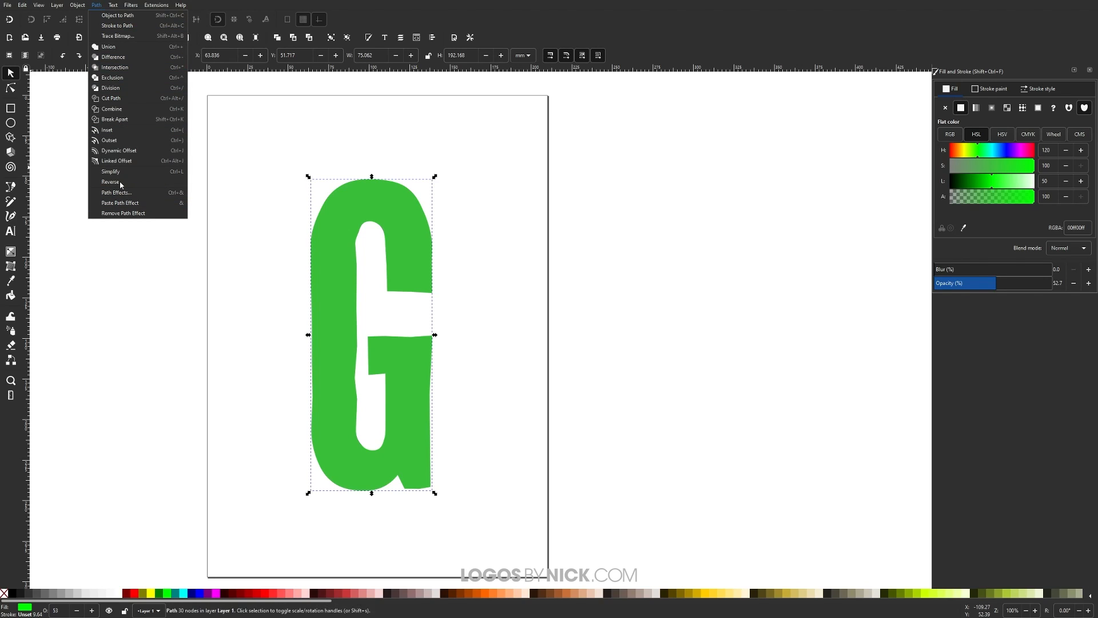
click(130, 151)
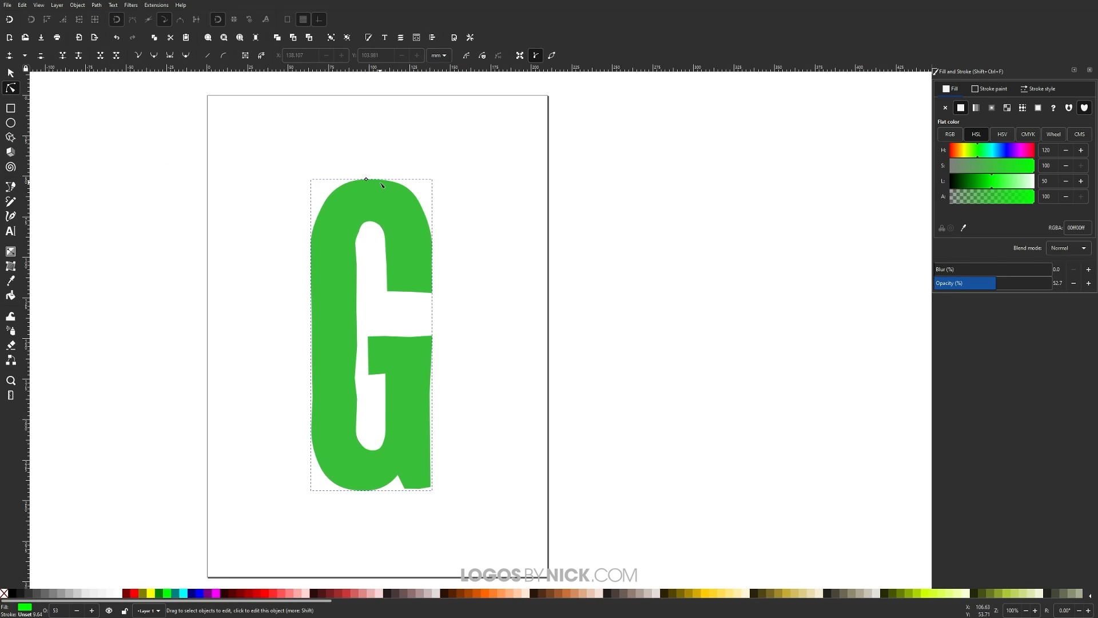
drag(367, 181, 374, 192)
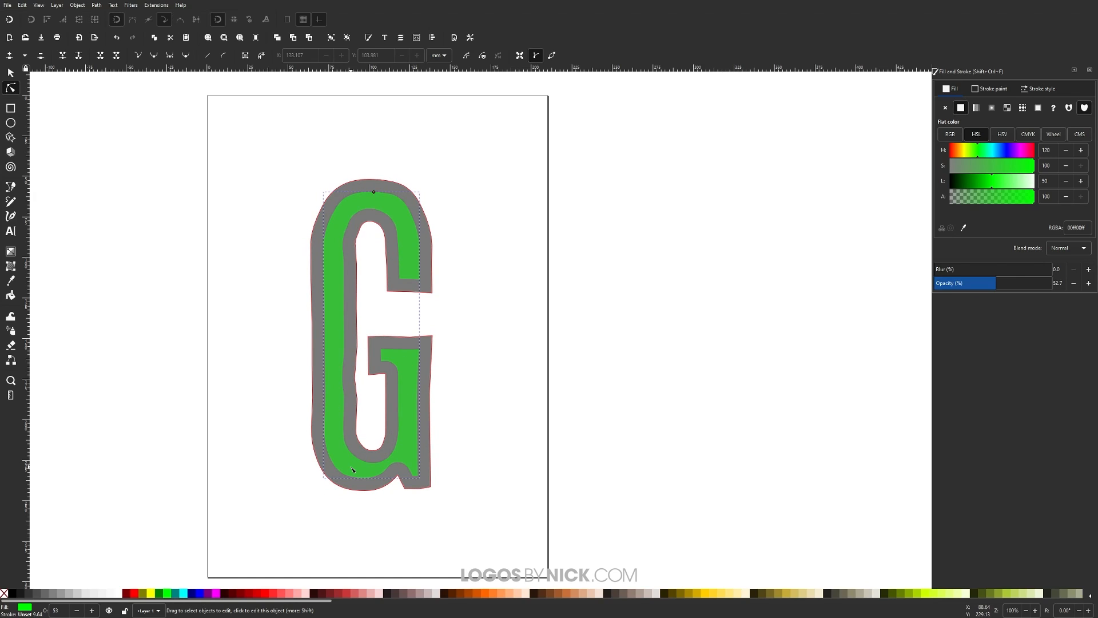
- Convert the green offset G to a regular path, then leave node editing and deselect it
click(97, 5)
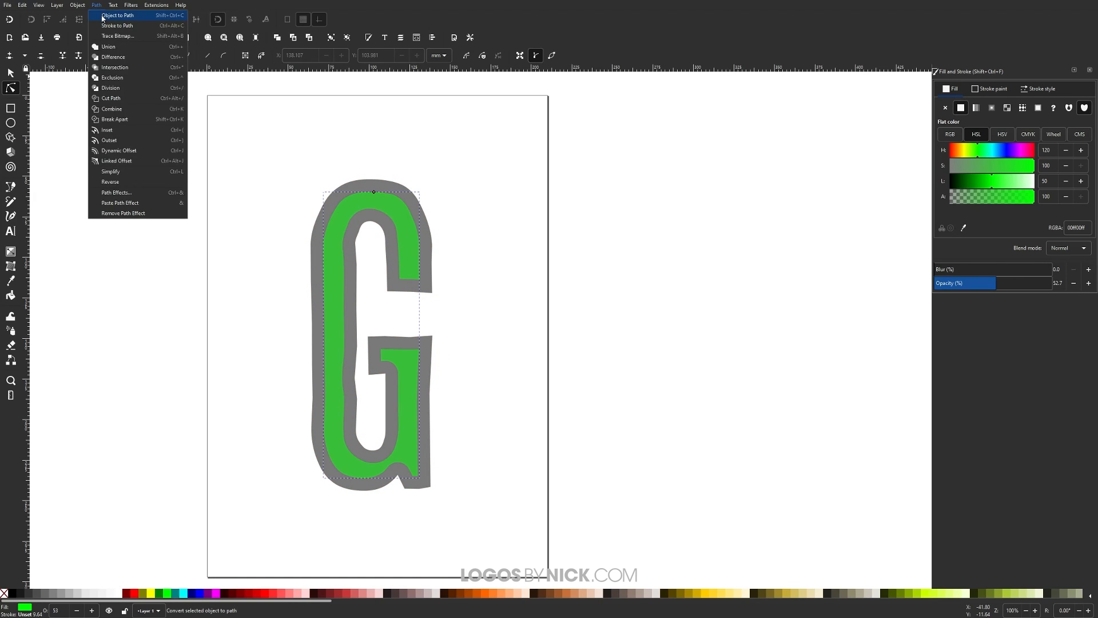
click(104, 17)
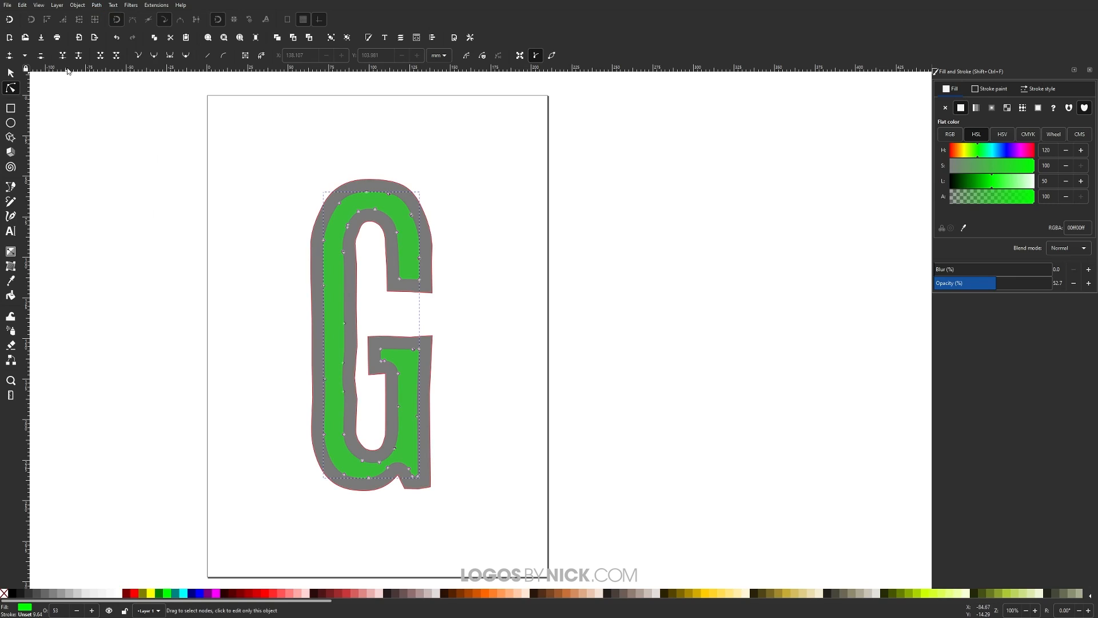
click(11, 73)
click(531, 281)
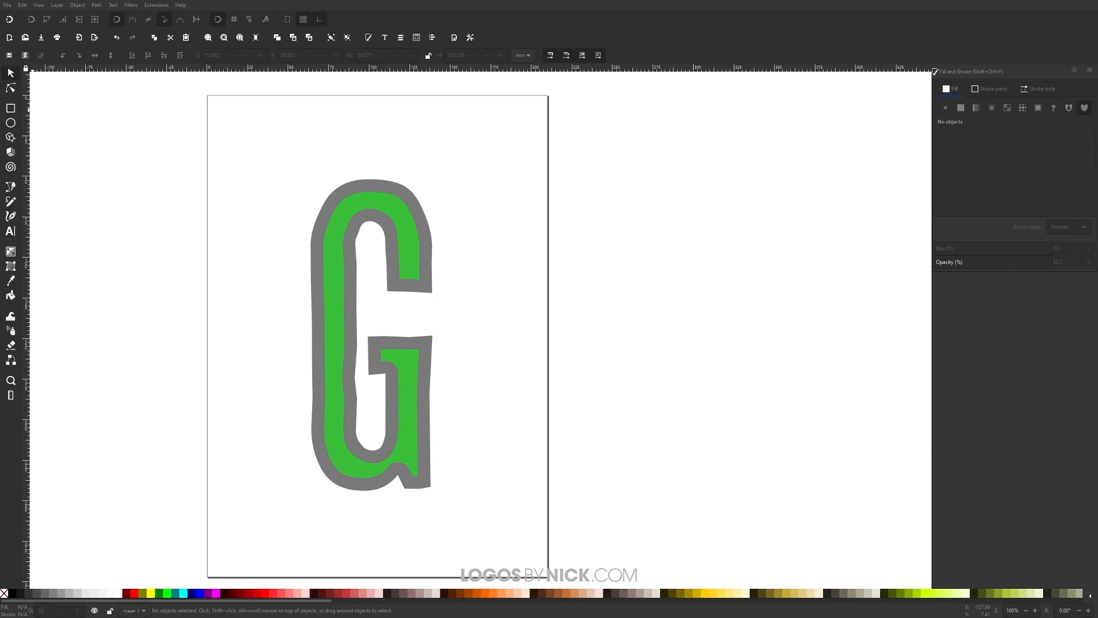
- Switch to File Explorer and bring Scratch.svg from the Distressed Text folder into the Inkscape drawing as editable objects
key(alt+Tab)
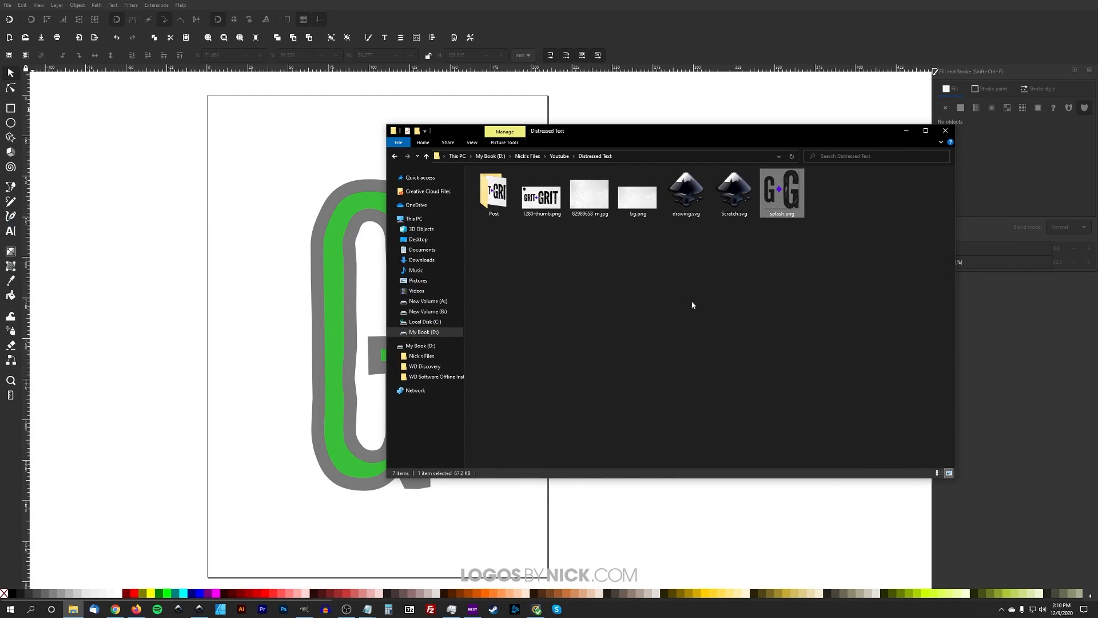
click(738, 198)
mouse_move(760, 129)
mouse_down()
mouse_move(589, 187)
mouse_move(564, 147)
mouse_up()
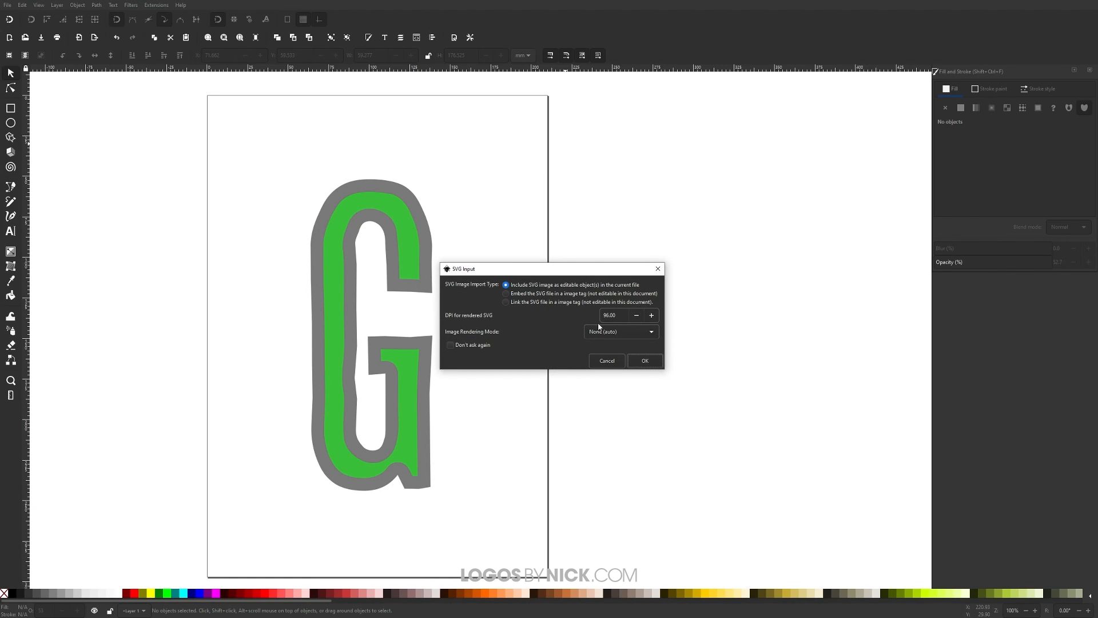
click(644, 360)
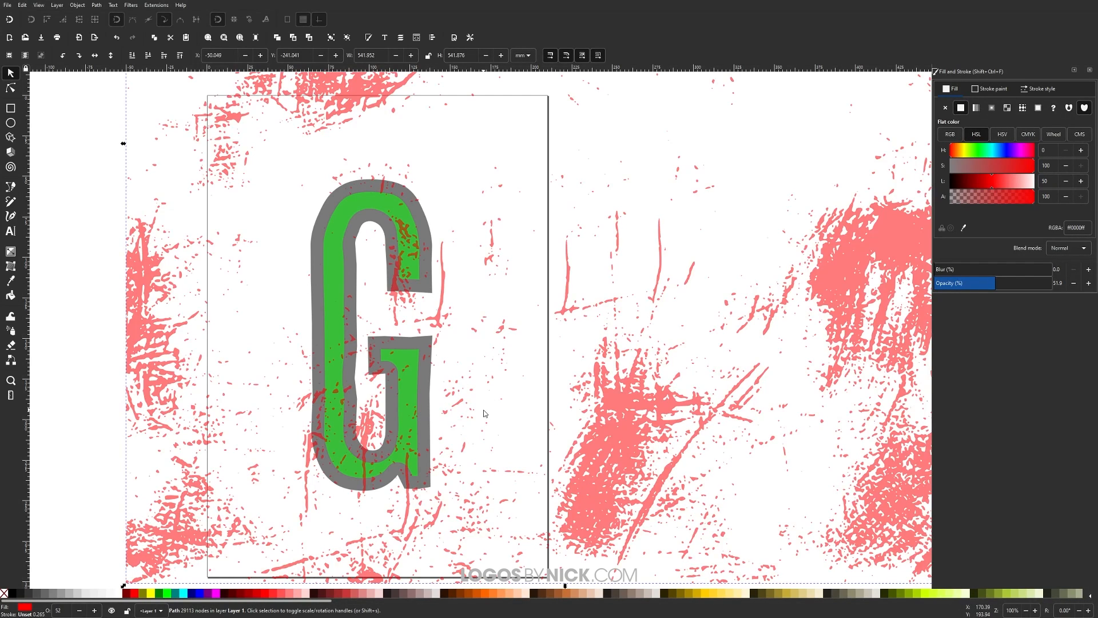
- Position the red scratch texture so its marks overlap the G, at about X -75 mm and Y -296 mm
scroll(483, 412, down, 1)
scroll(484, 413, down, 2)
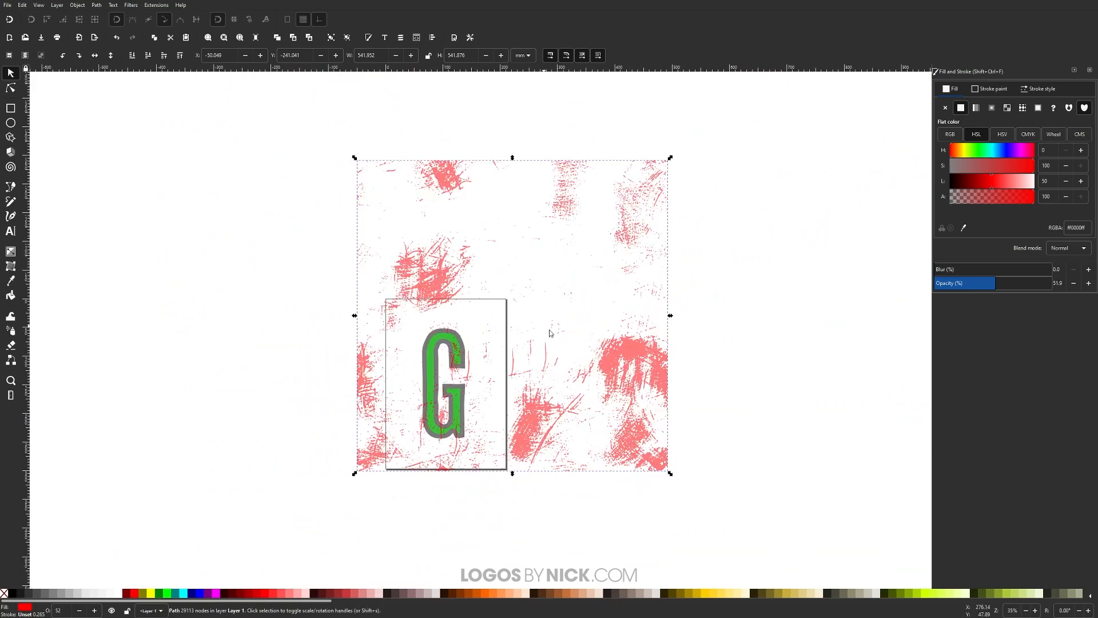
drag(624, 363, 593, 370)
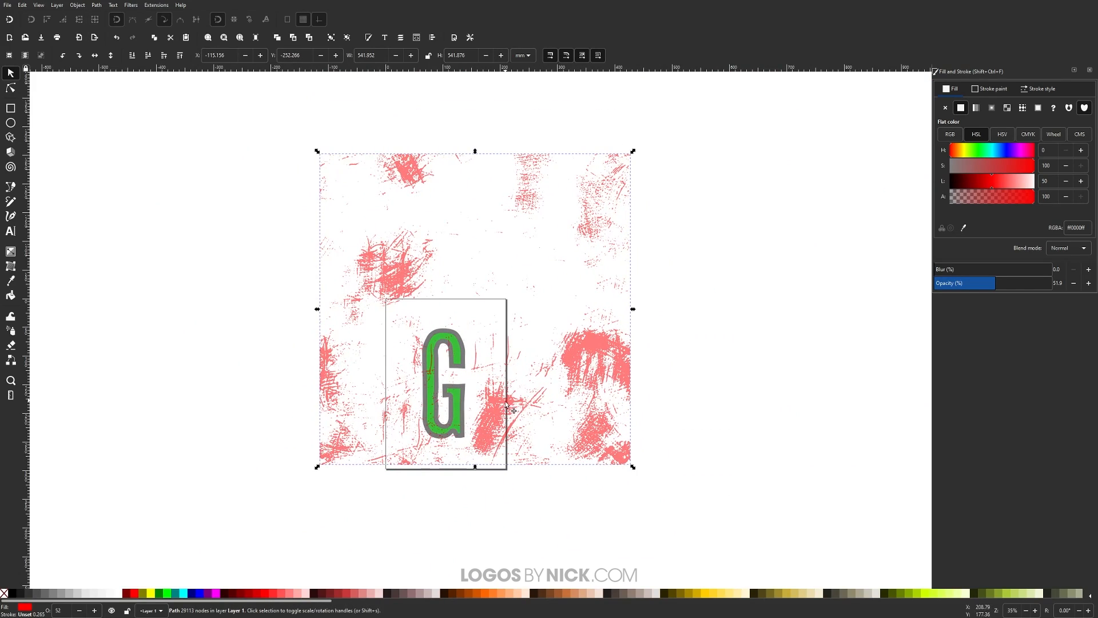
drag(514, 403, 540, 383)
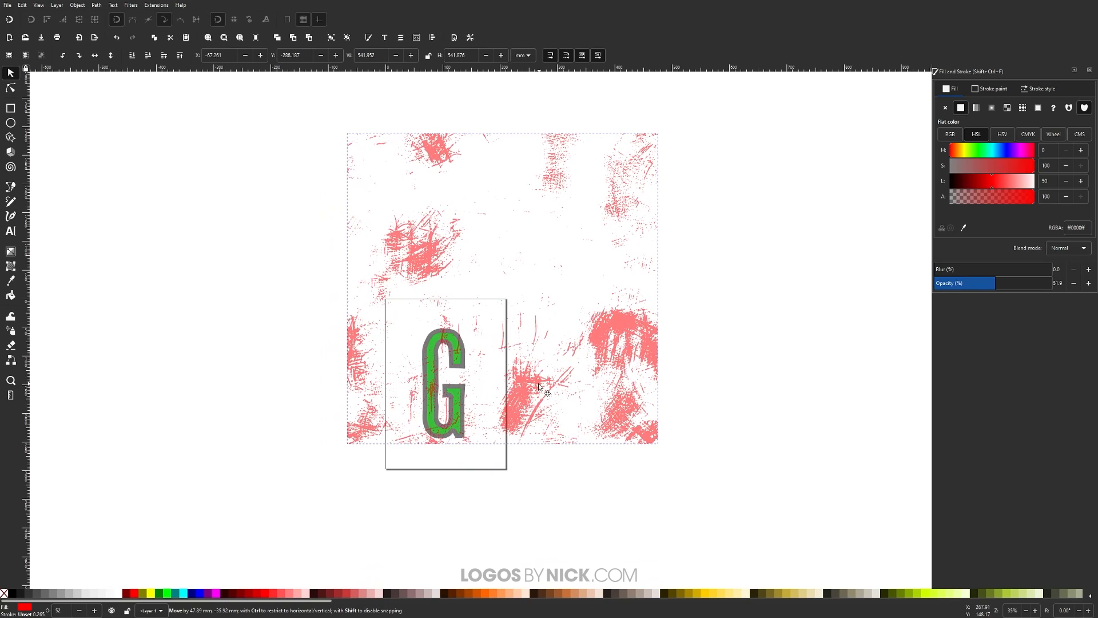
scroll(424, 414, up, 2)
scroll(426, 416, up, 1)
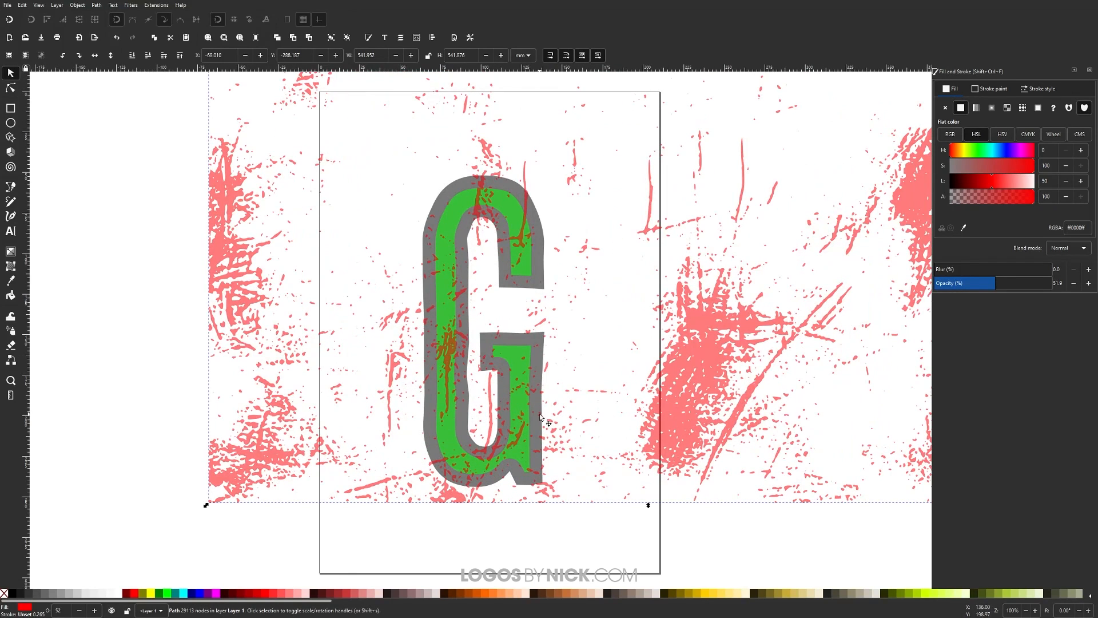
drag(568, 392, 556, 390)
scroll(467, 399, right, 3)
scroll(468, 399, up, 1)
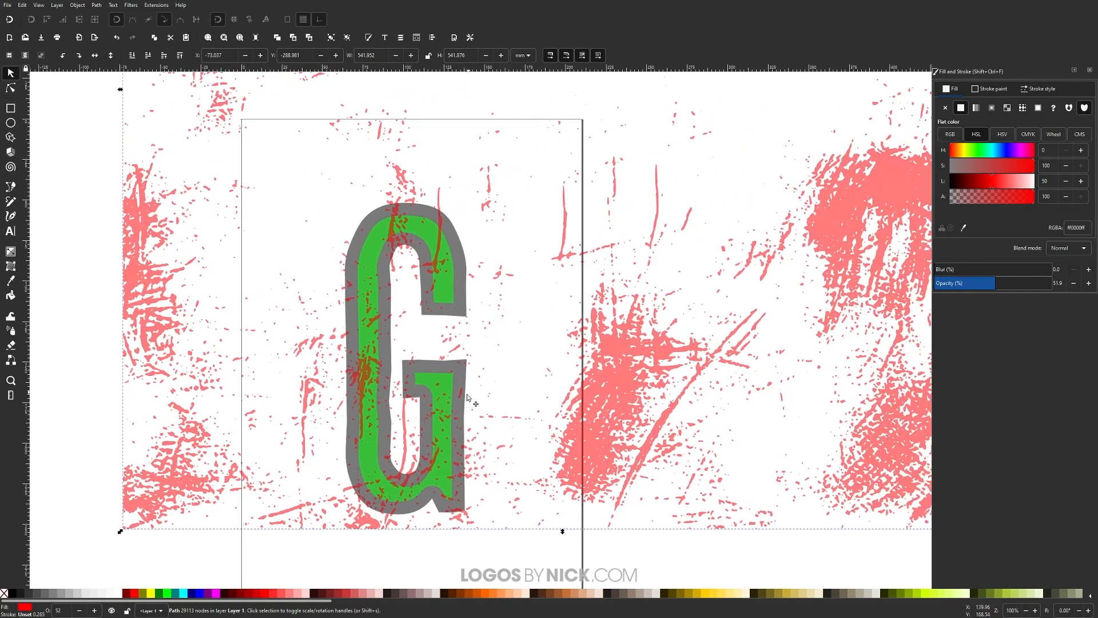
drag(466, 450, 463, 440)
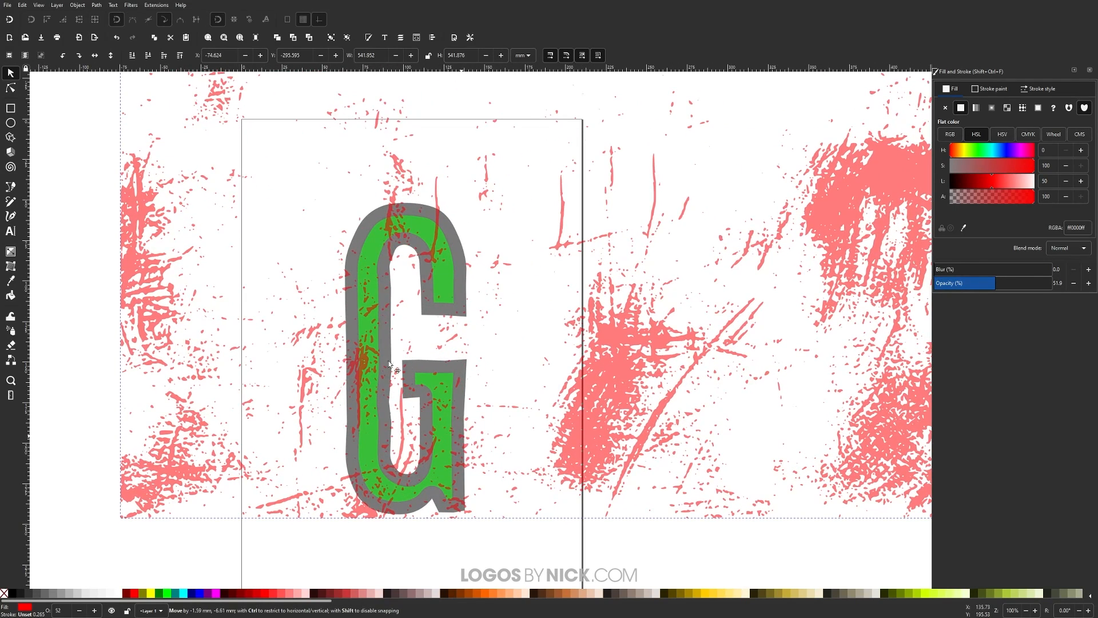
drag(389, 364, 389, 363)
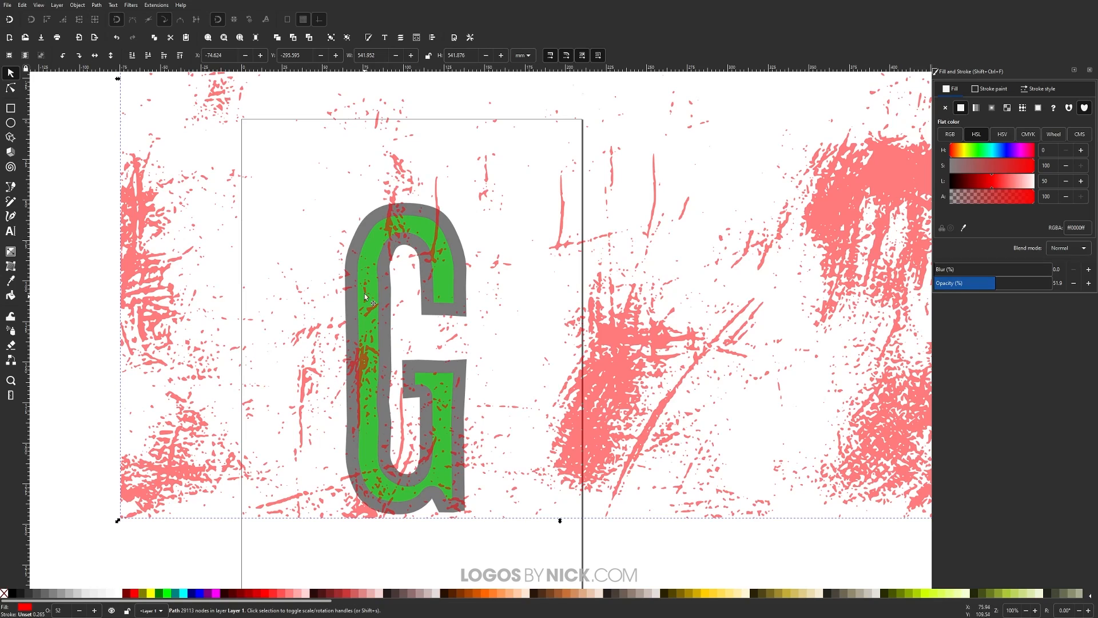
- Intersect the green inset G with the red scratch texture to keep only the marks inside the letter
click(369, 242)
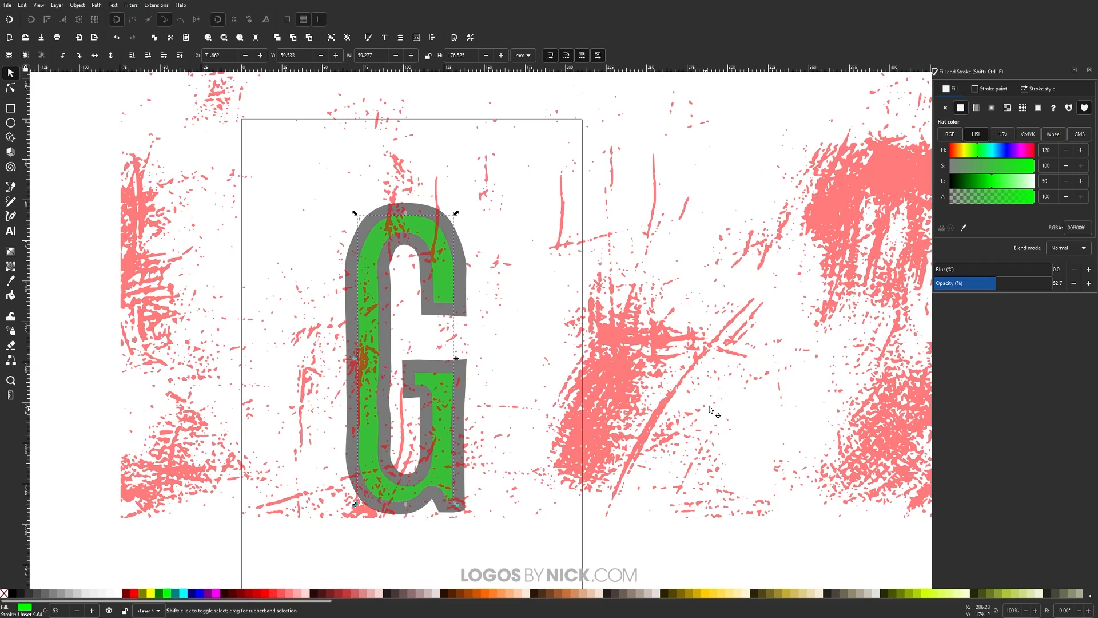
shift+click(642, 352)
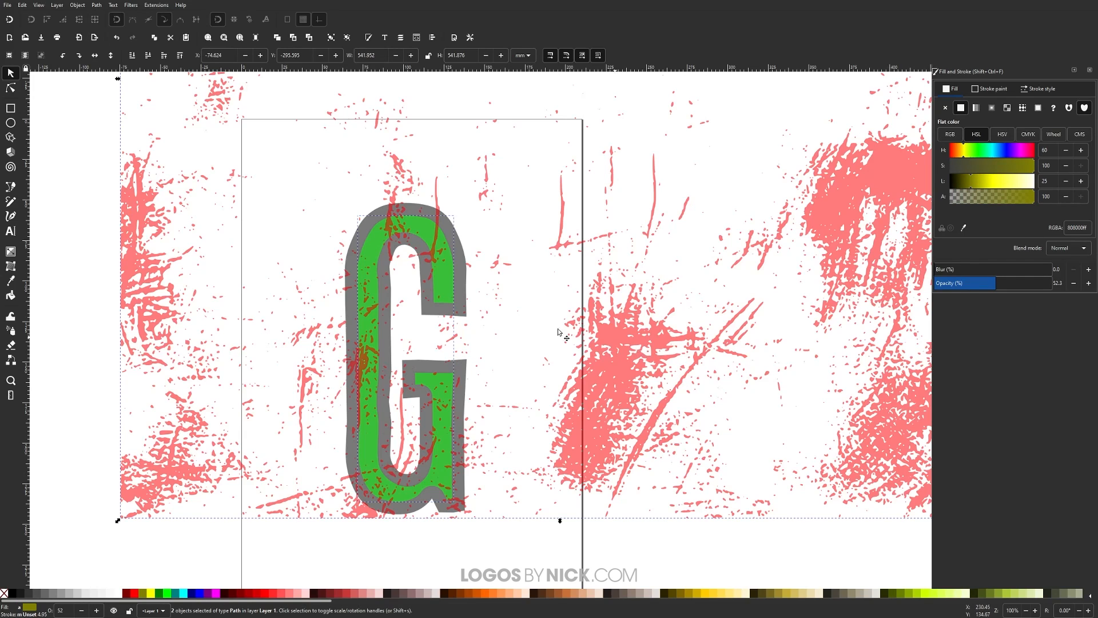
click(96, 6)
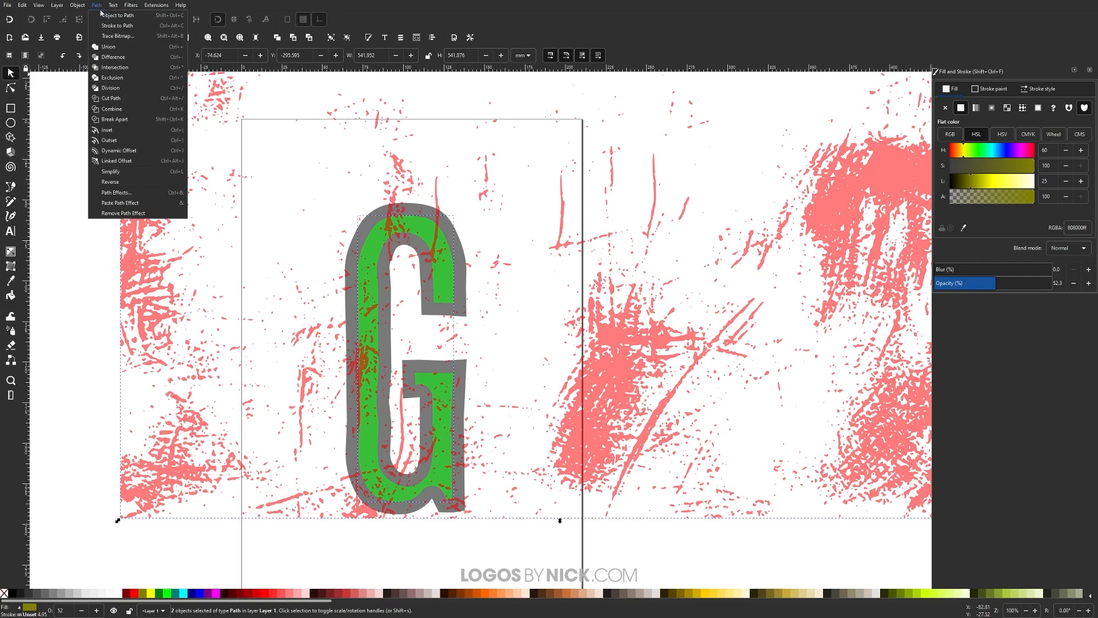
click(114, 67)
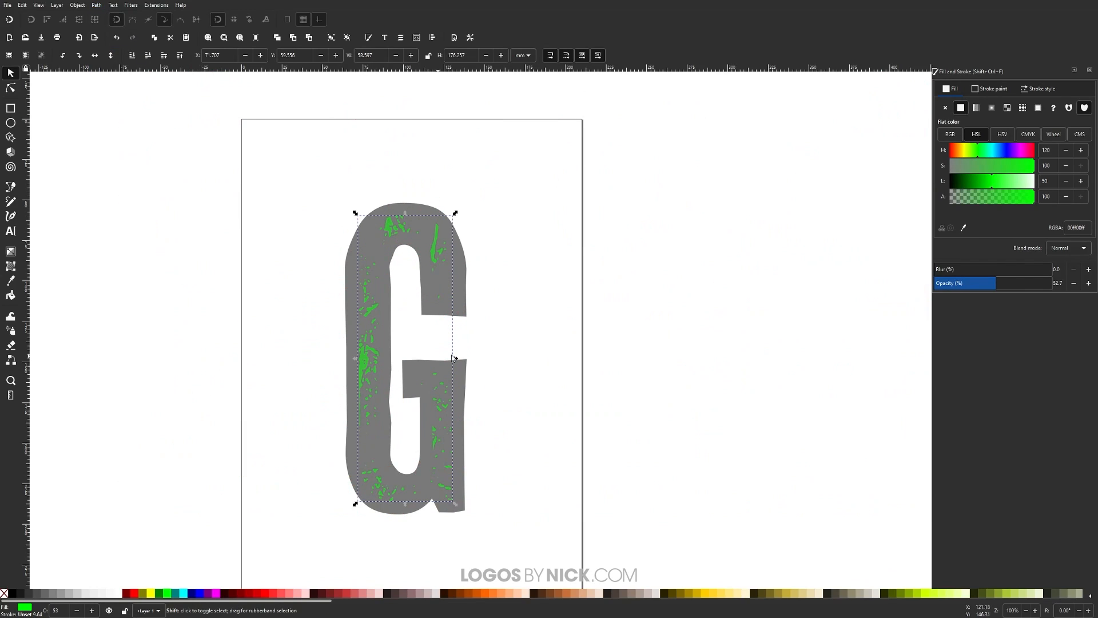
- Subtract the green scratch marks from the grey G with a Difference operation
shift+click(461, 259)
click(96, 5)
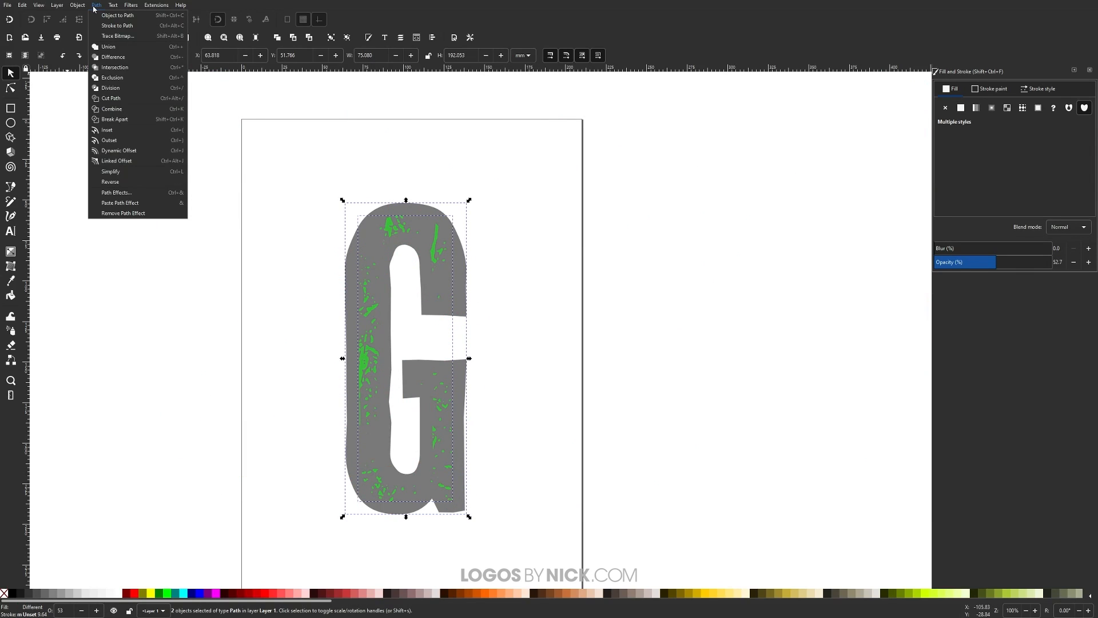
click(115, 57)
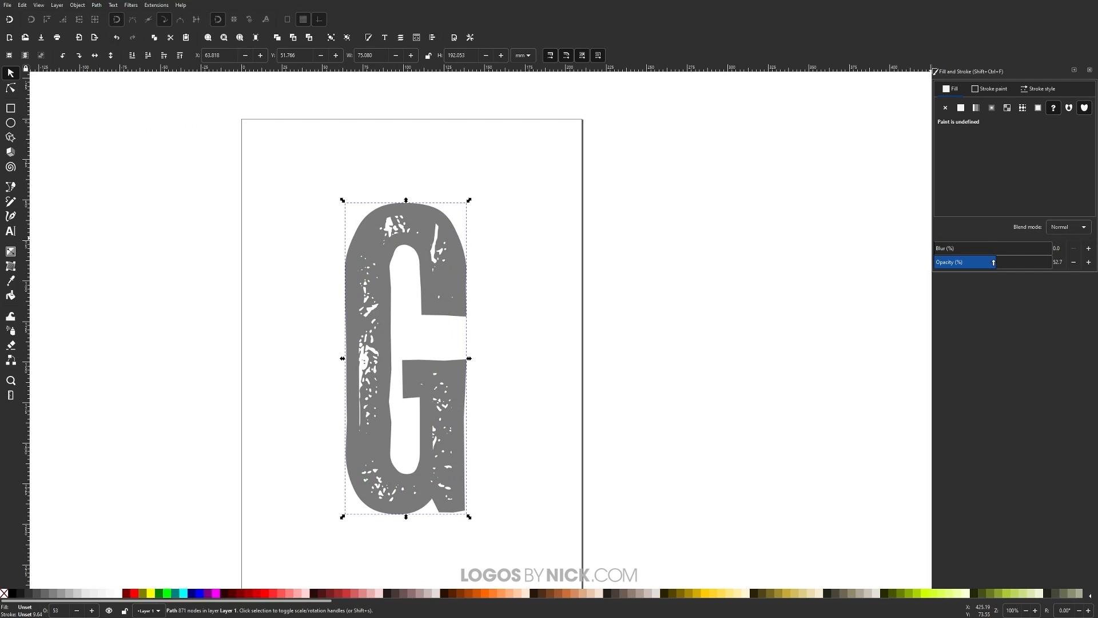
- Set the distressed G's opacity to 100% and deselect it
drag(994, 262, 1051, 262)
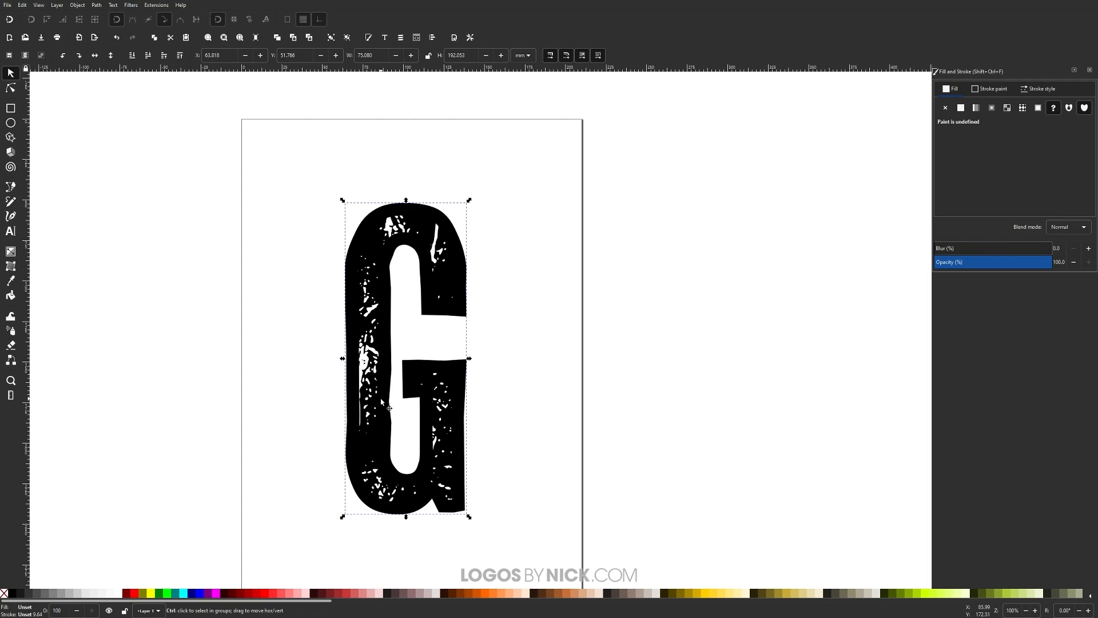
ctrl+scroll(403, 405, down, 2)
click(561, 463)
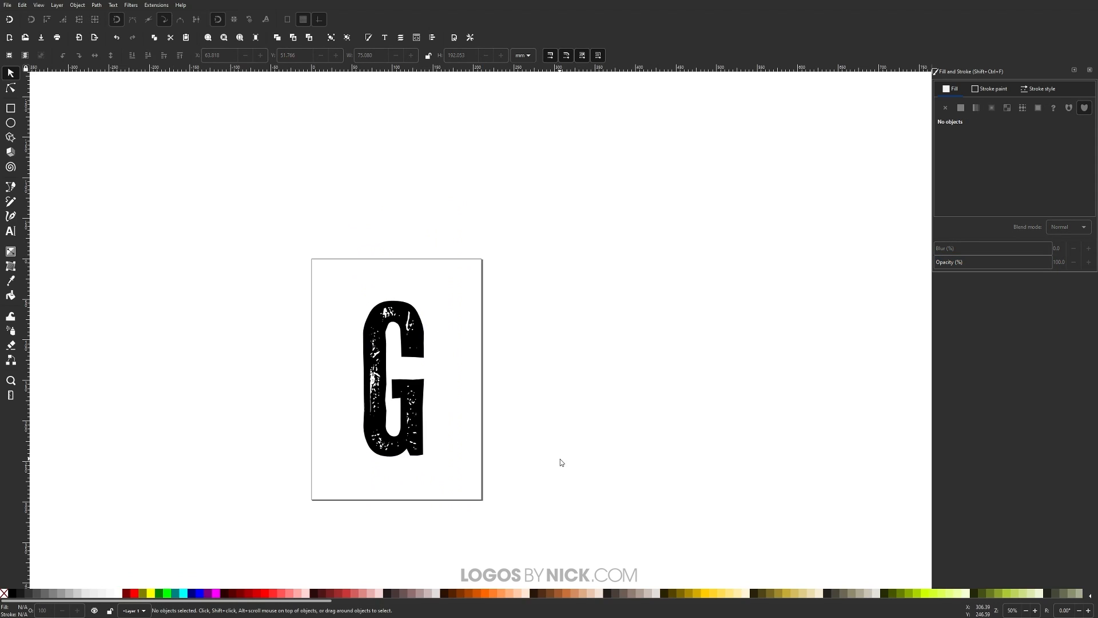